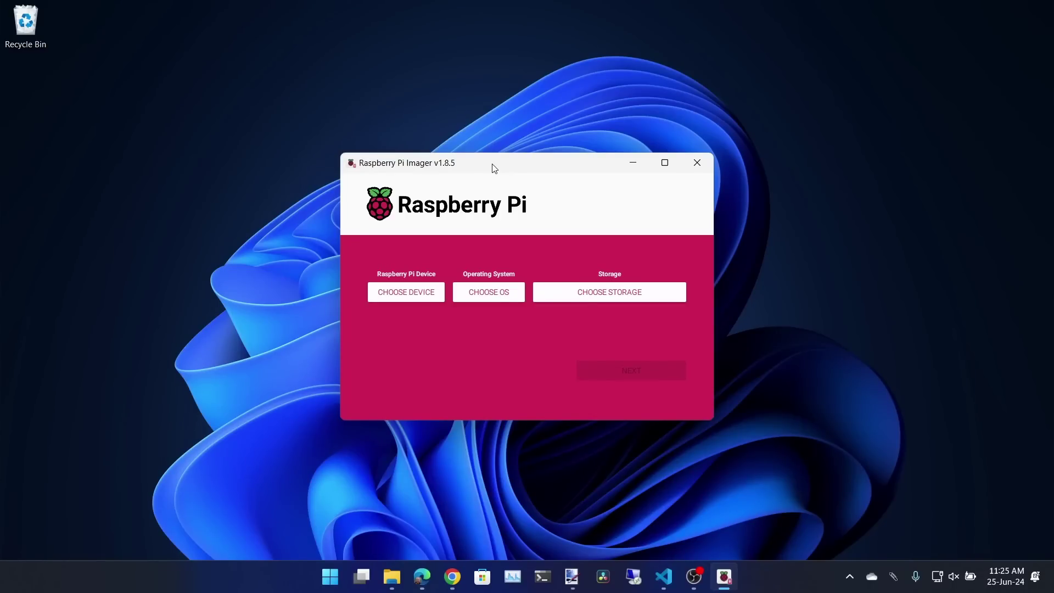
Select Raspberry Pi 5 as the device and Raspberry Pi OS Lite (64-bit) as the OS
left_click(416, 293)
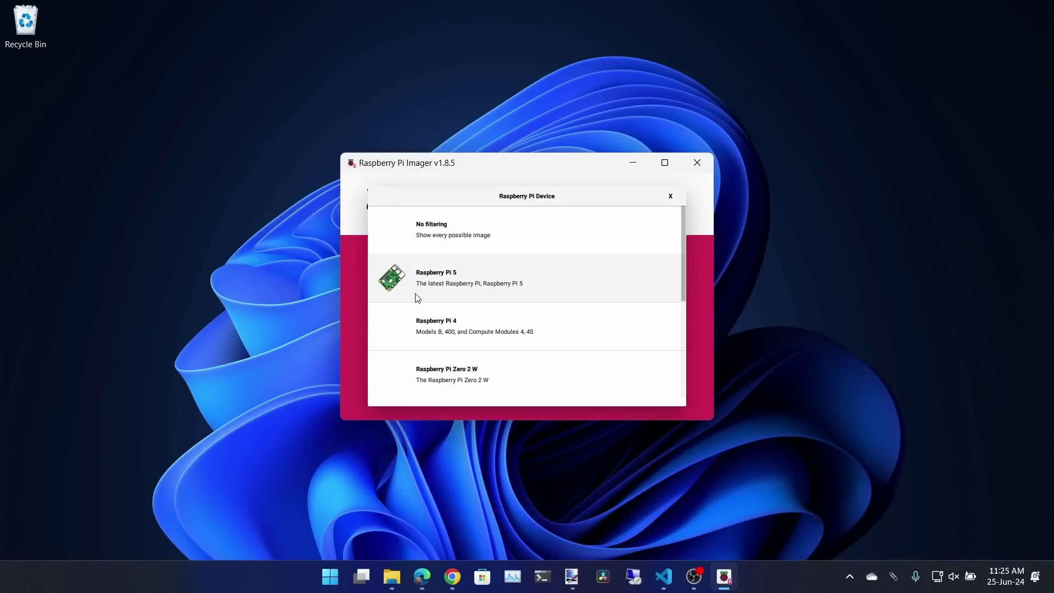
left_click(460, 290)
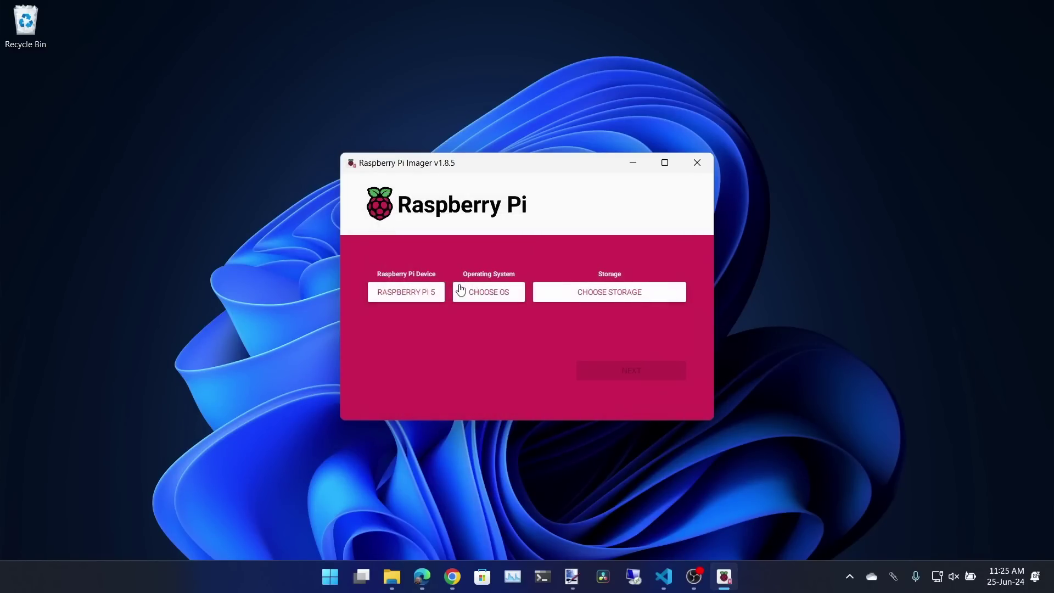
left_click(489, 294)
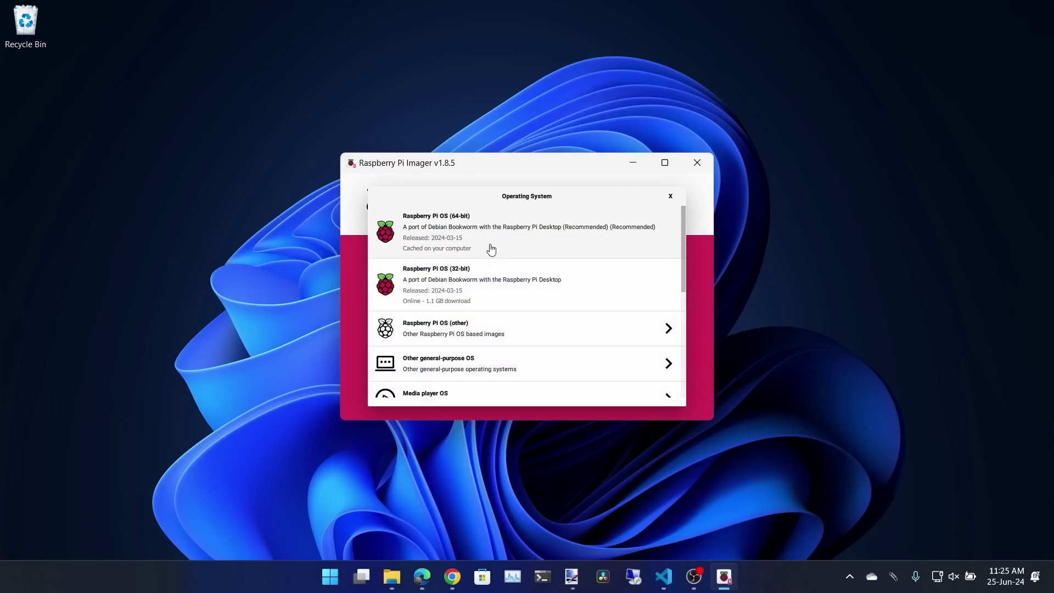
left_click(472, 337)
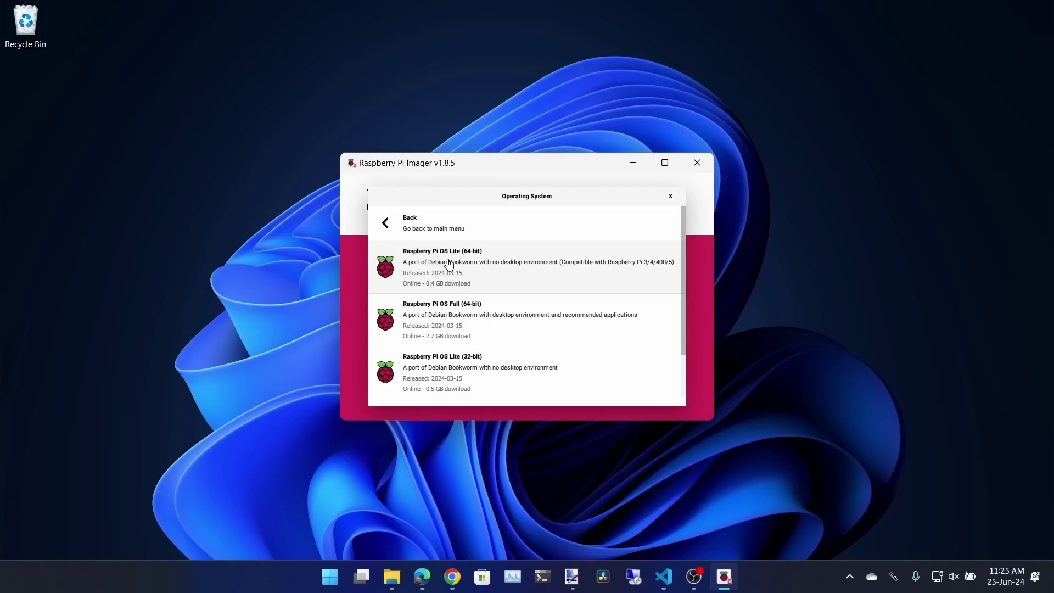
left_click(505, 262)
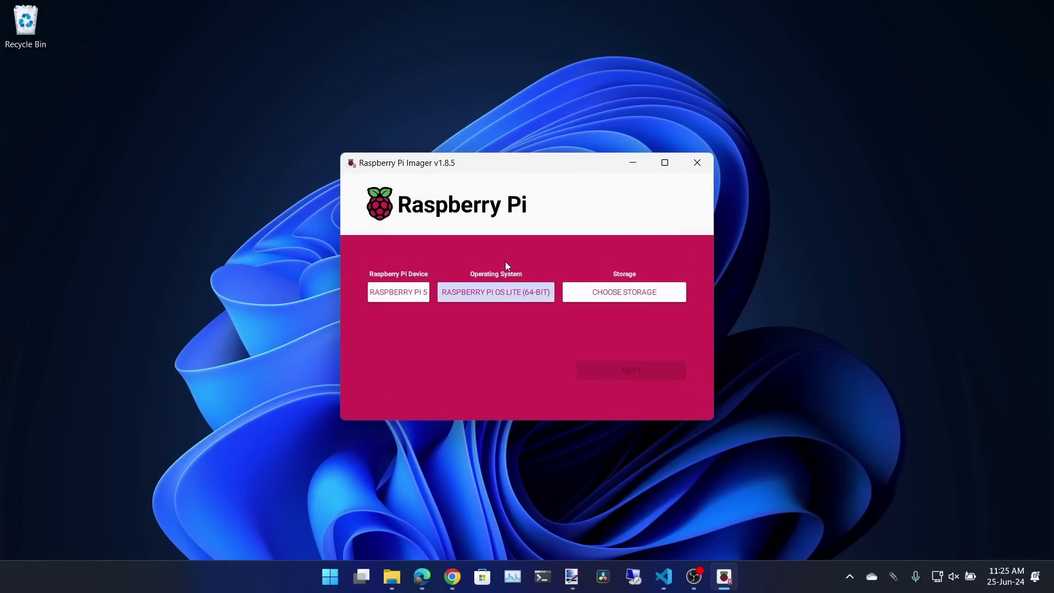
Write the image to the 31 GB USB drive with the saved customisation settings
left_click(602, 299)
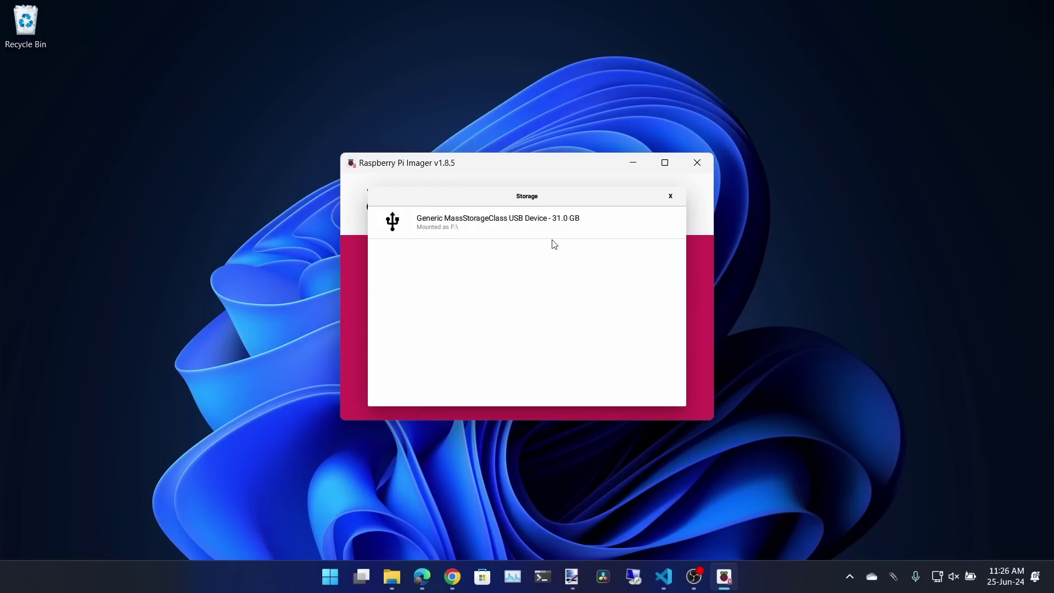
left_click(538, 222)
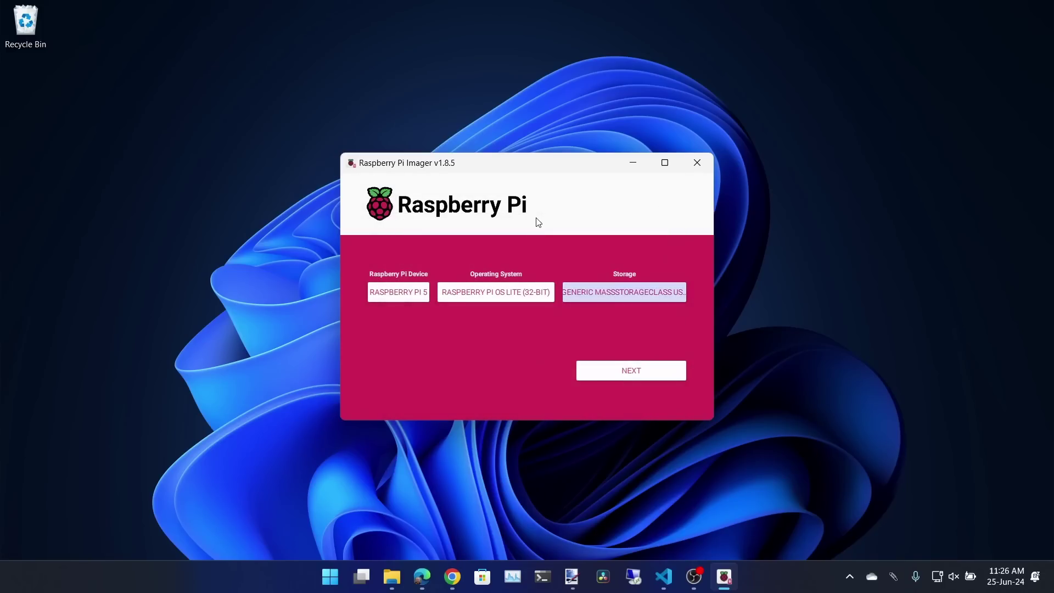
left_click(634, 375)
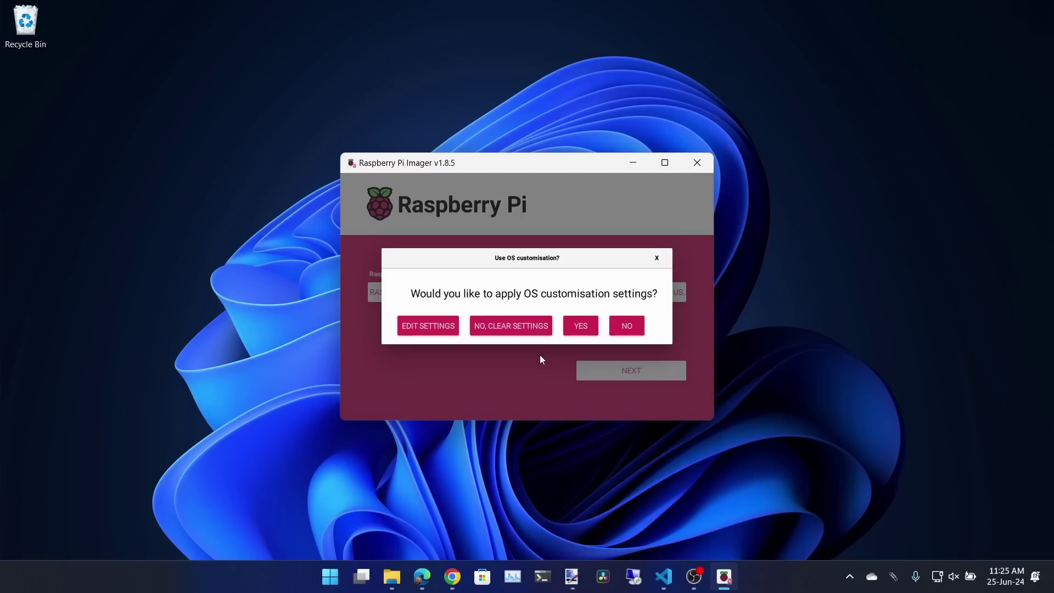
left_click(581, 328)
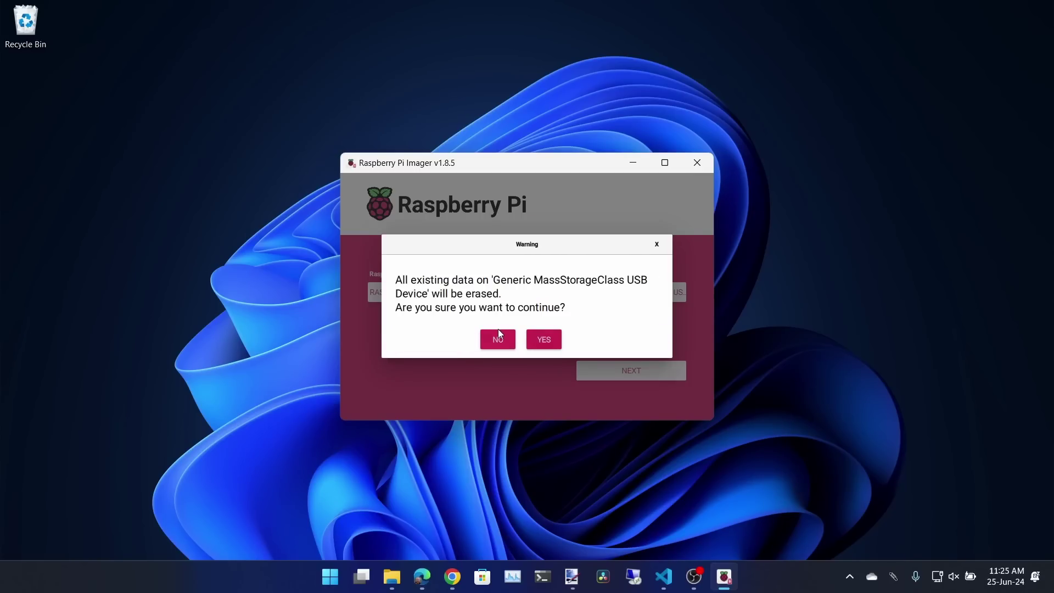
left_click(545, 339)
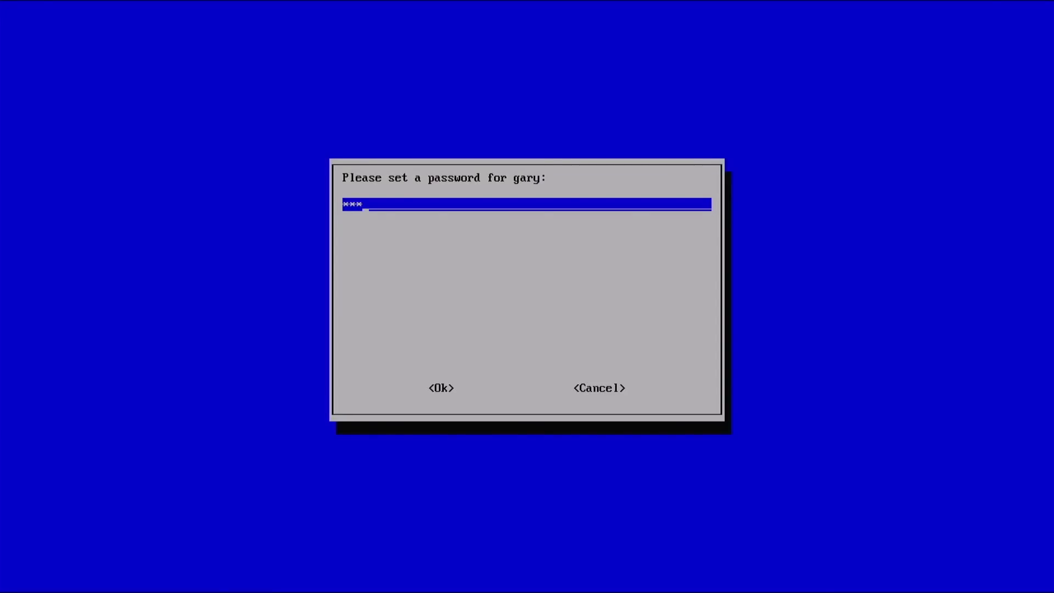
Enter and confirm the new user's password
type("*****")
key("Return")
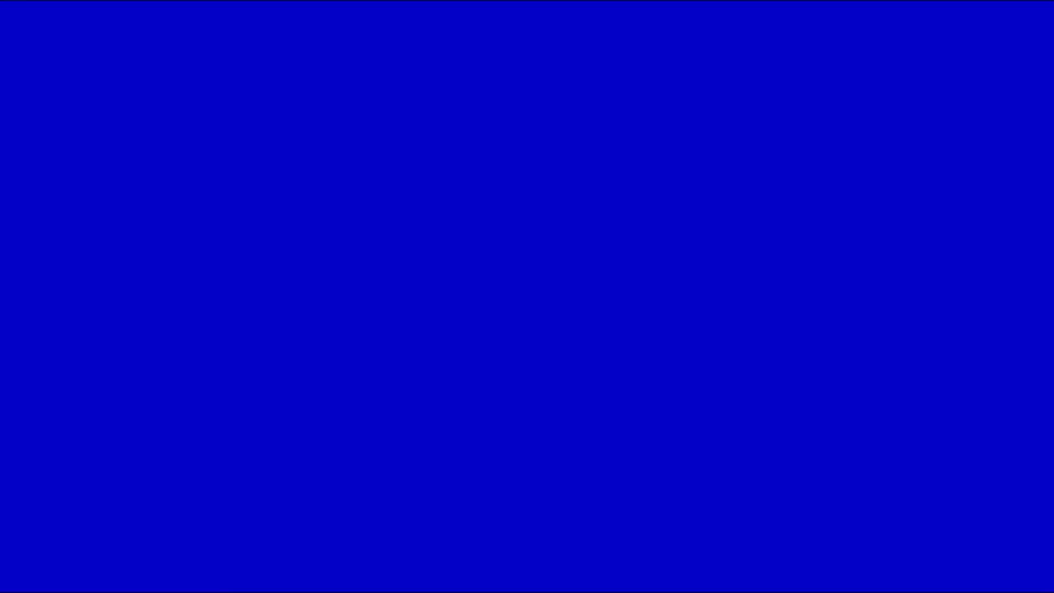
type("******")
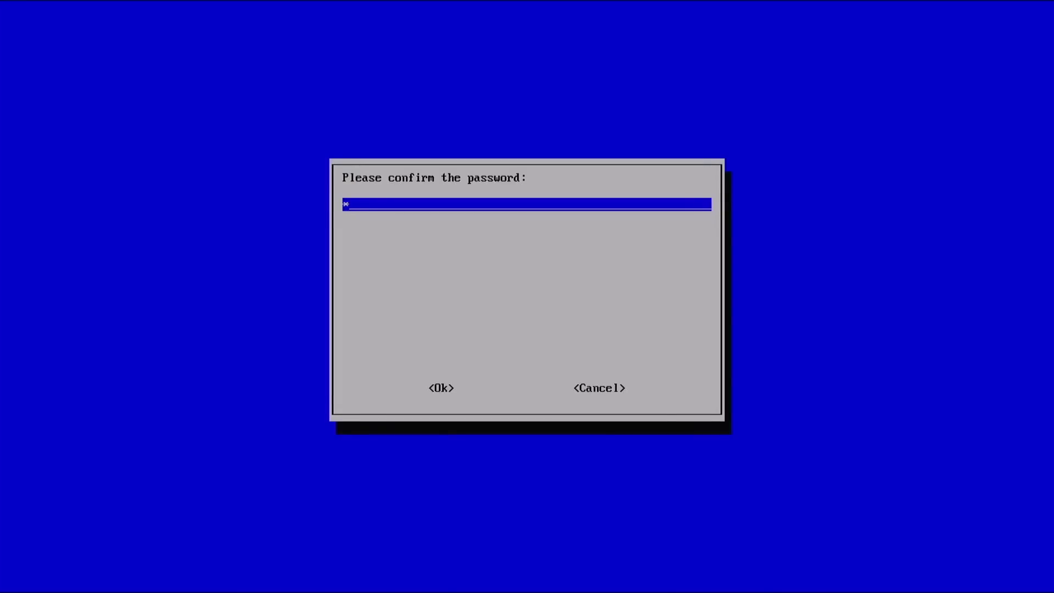
type("**")
key("Return")
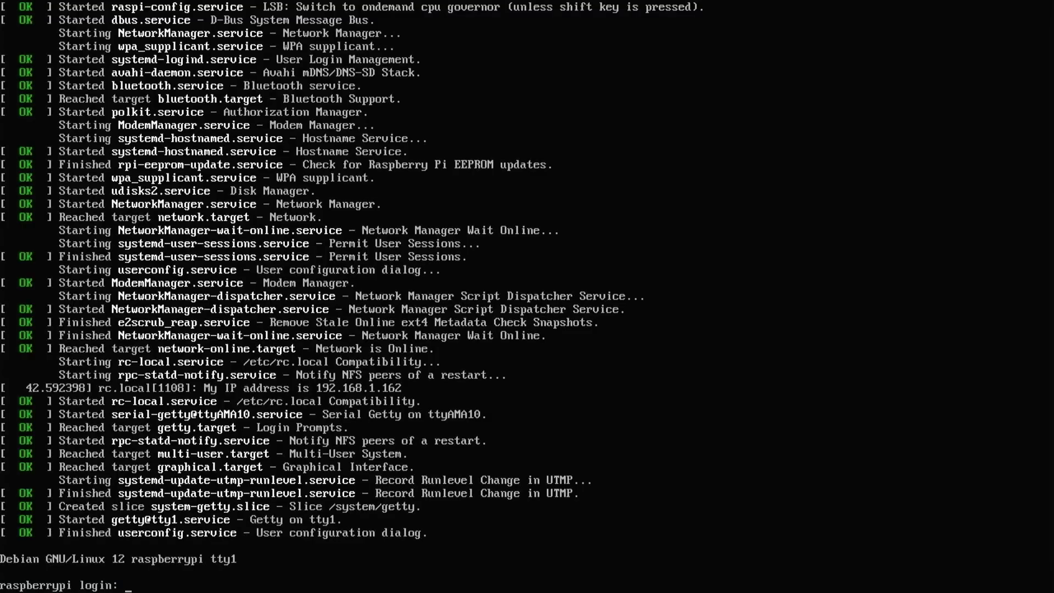
Log in at the tty1 prompt with the new username and password
type("gary")
key("Return")
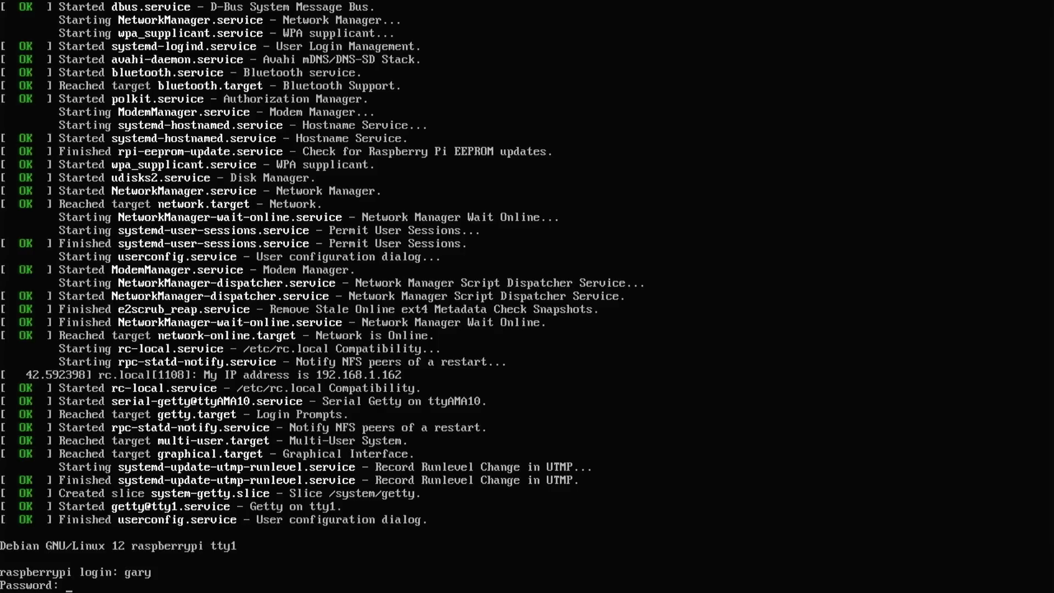
key("Return")
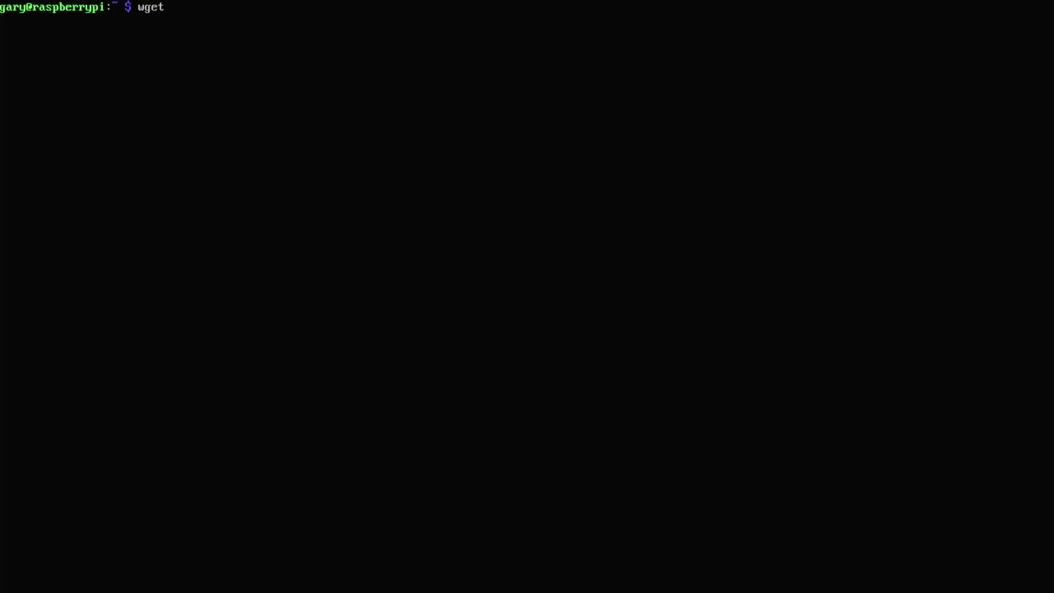
Run the OpenMediaVault-Plugin-Developers install script with wget piped into sudo bash
type("-O 0")
key("BackSpace")
type("- https://github.com/")
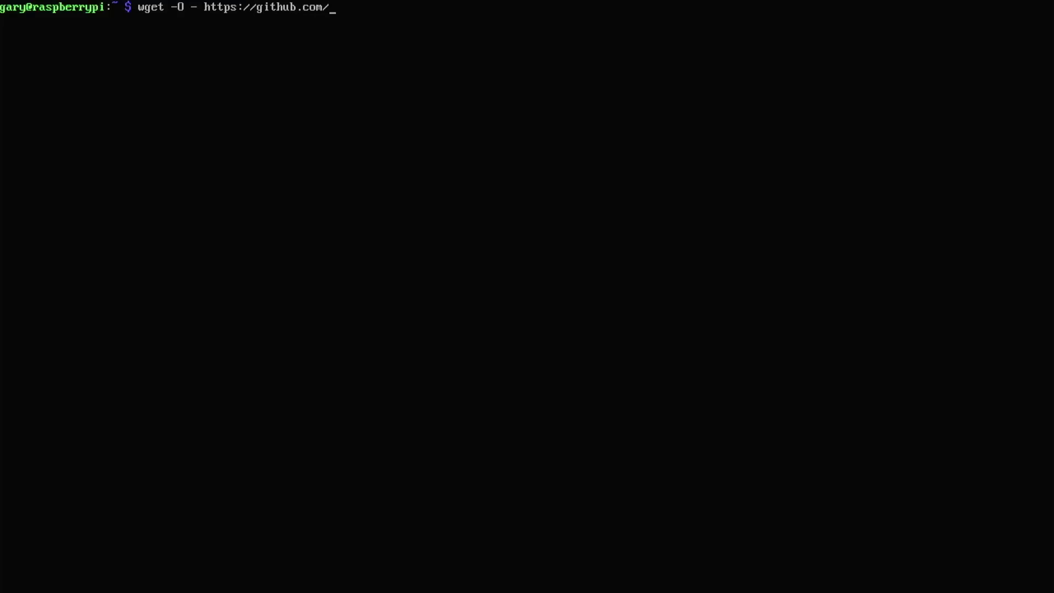
type("OpenMediaVault")
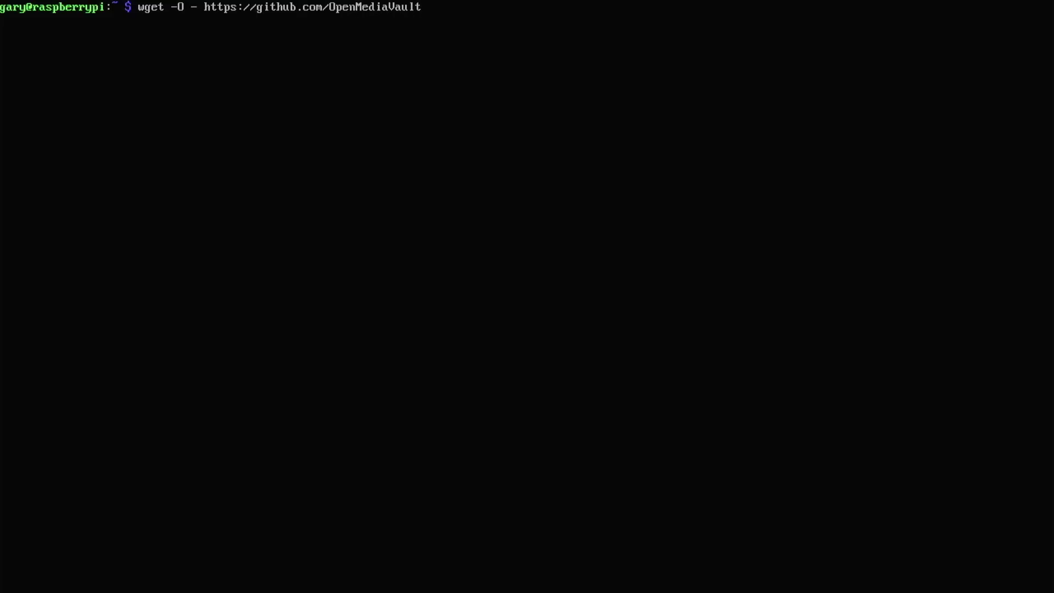
type("-Plugin-Developers")
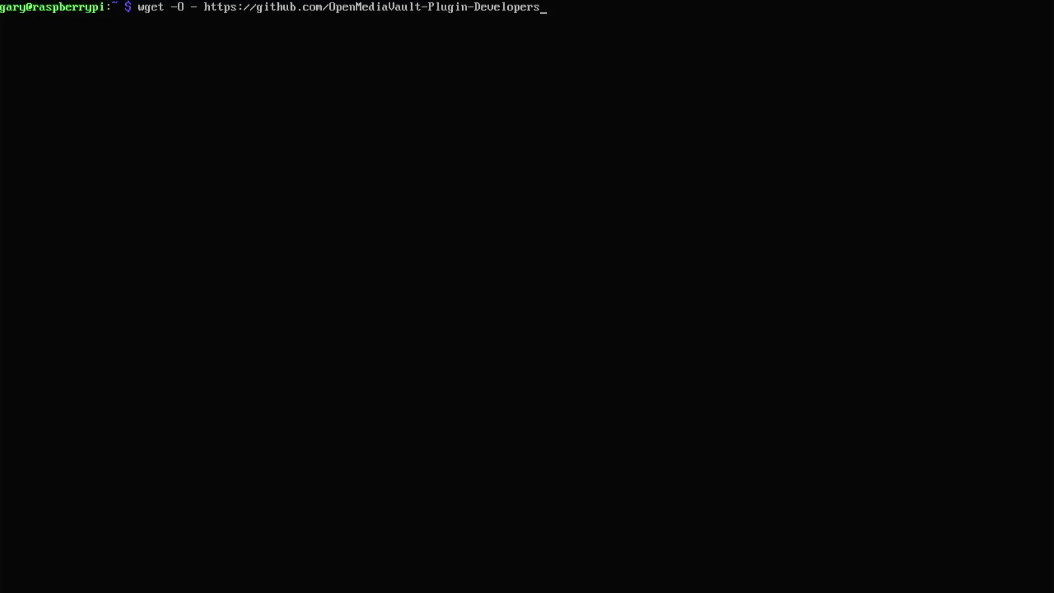
type("/installScript/raw/mas")
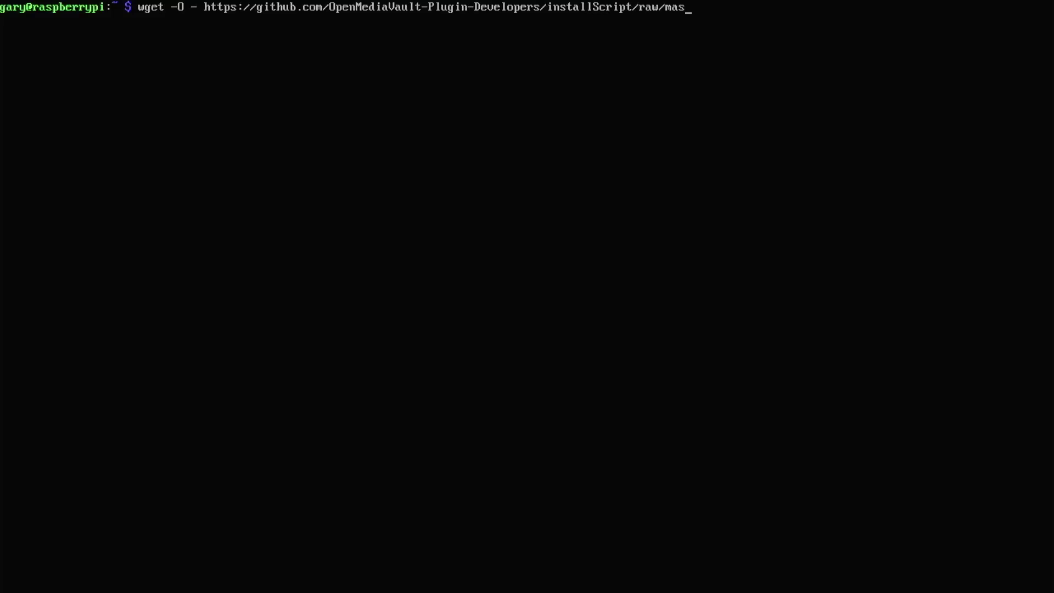
type("ter/insta")
type("ll")
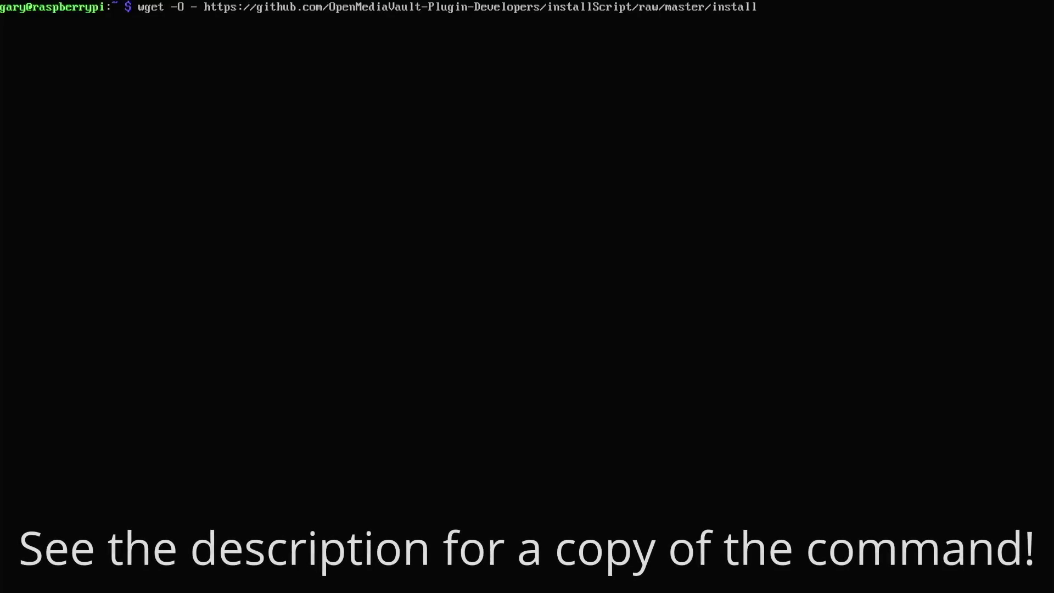
type(" | sudo")
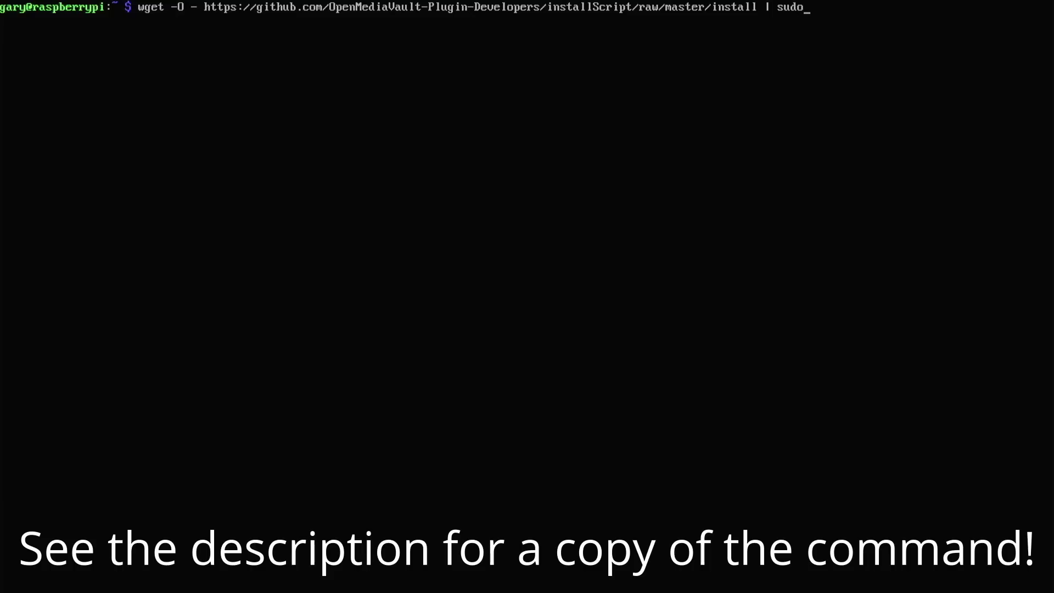
type(" bash")
key("Return")
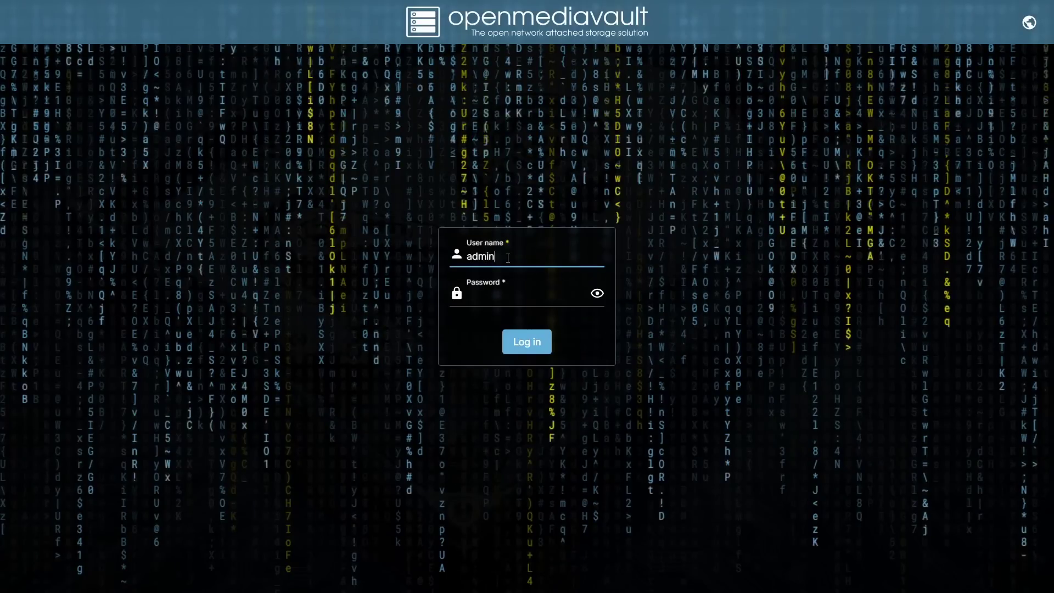
Log in to openmediavault and open the eth0 interface for editing
key("Tab")
type("op")
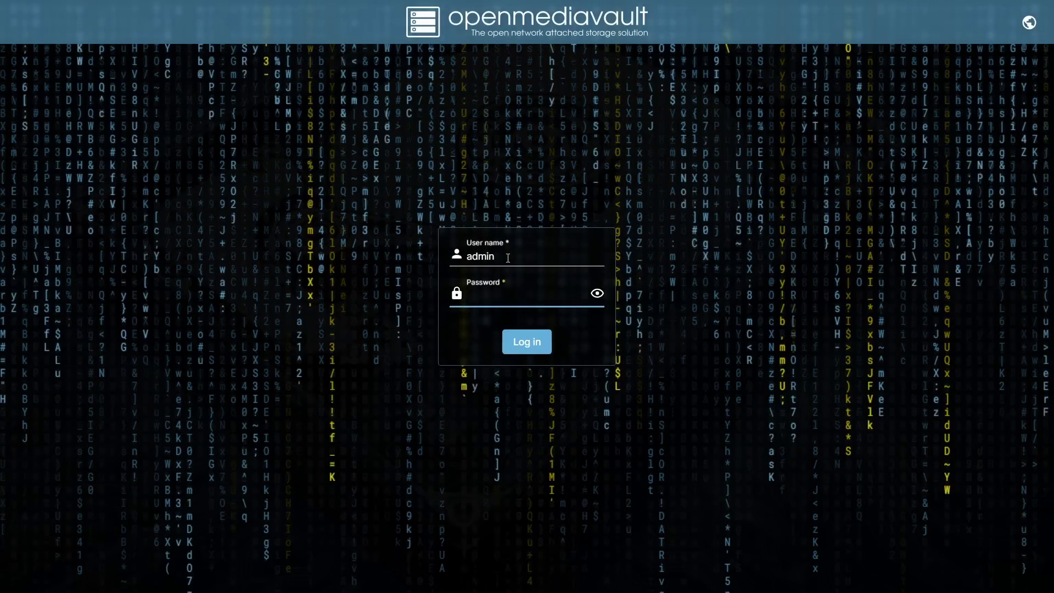
type("enmediava")
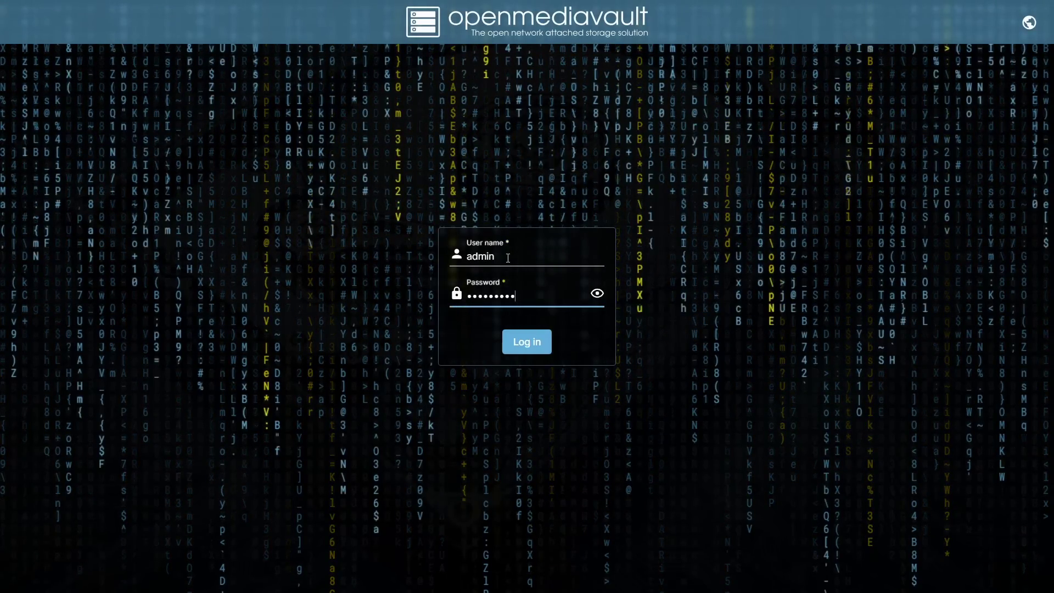
type("ult")
key("Return")
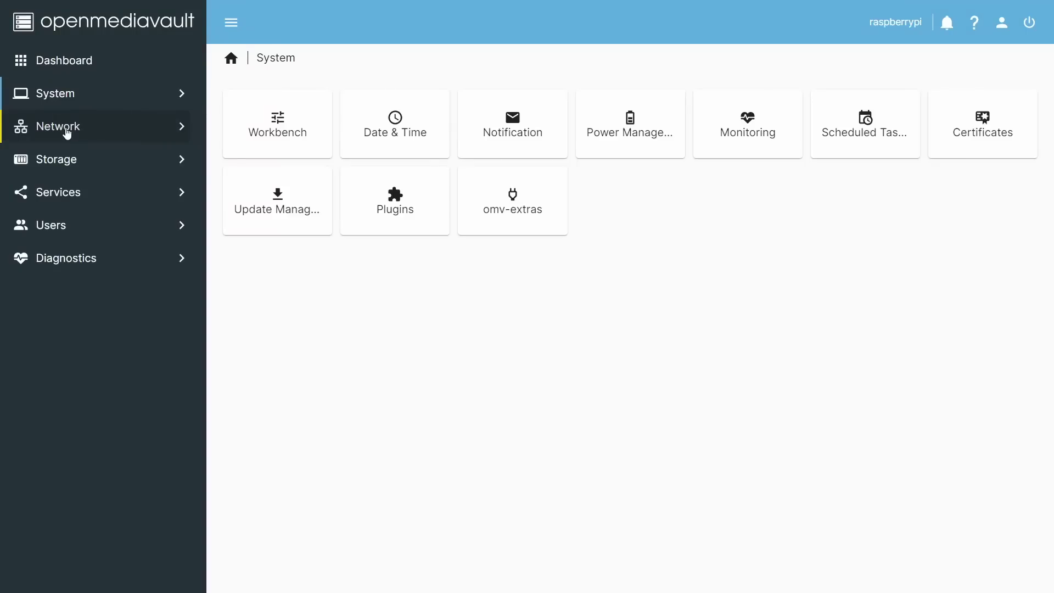
left_click(65, 130)
left_click(546, 132)
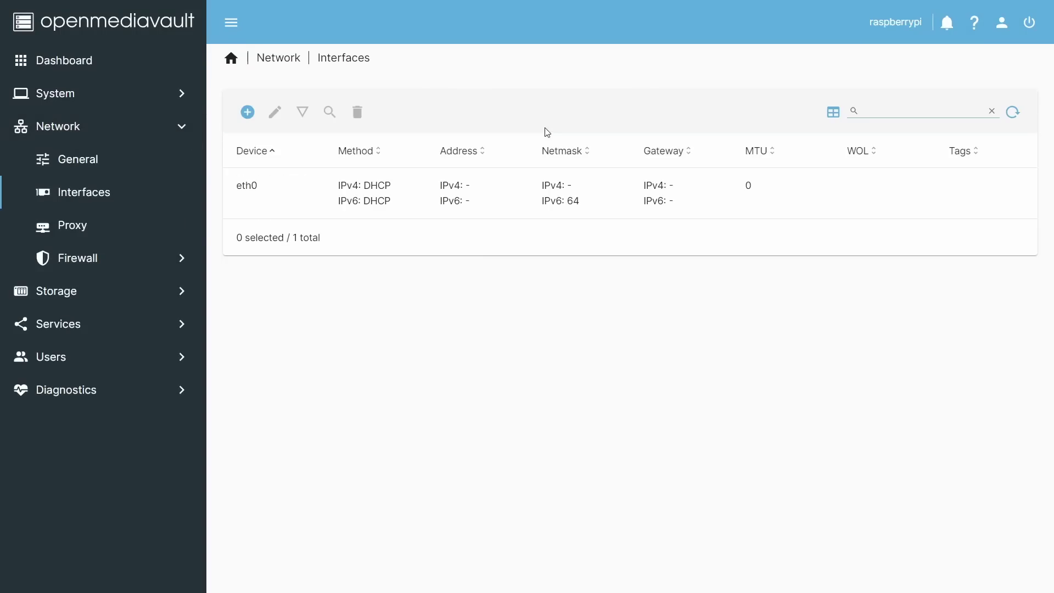
left_click(473, 185)
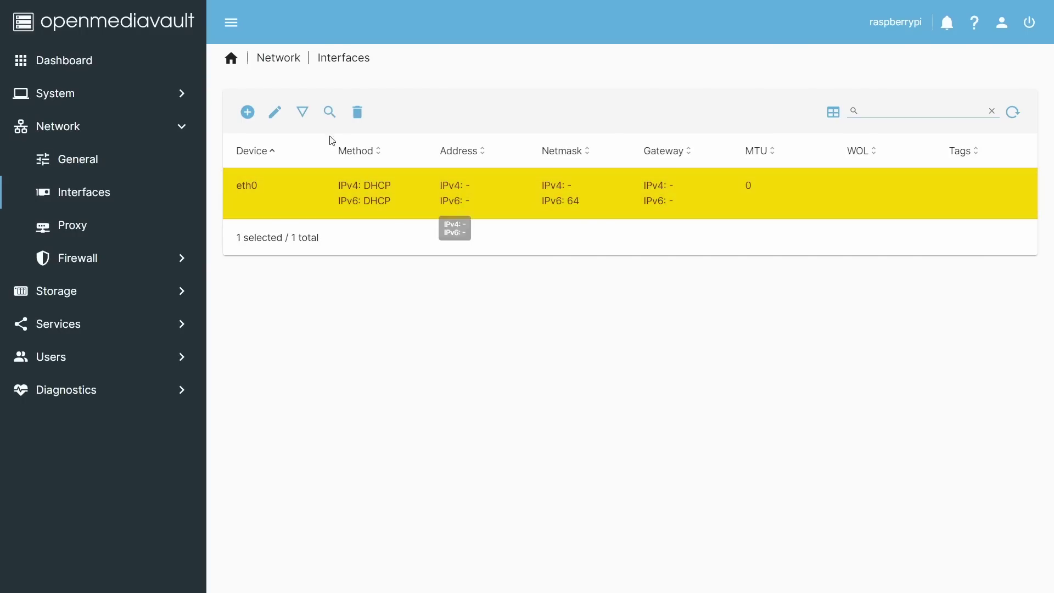
left_click(276, 112)
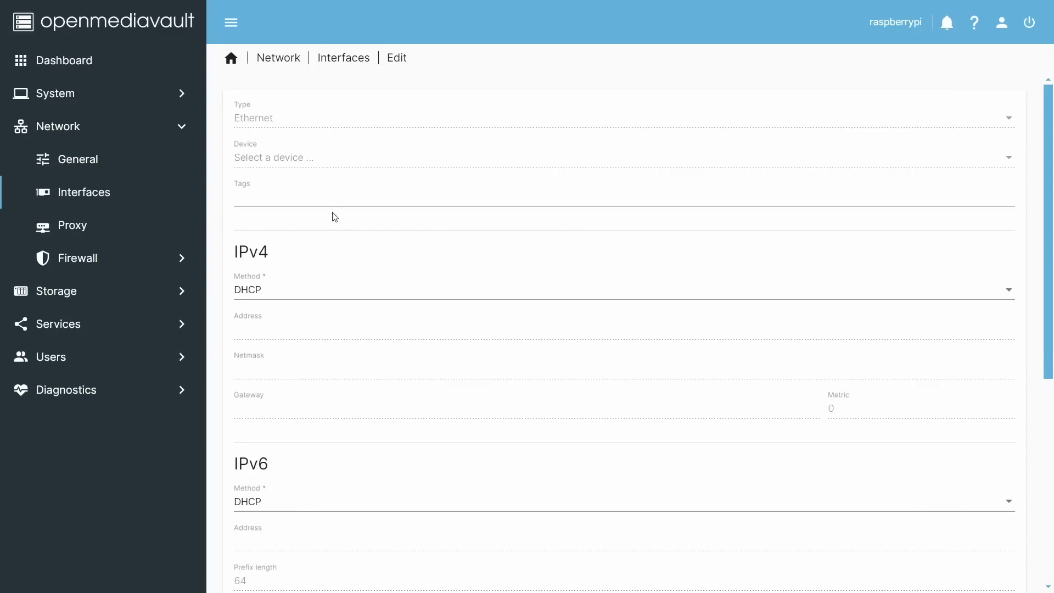
Set eth0 IPv4 to static address 192.168.1.12 with gateway 192.168.1.1 and a netmask
left_click(347, 295)
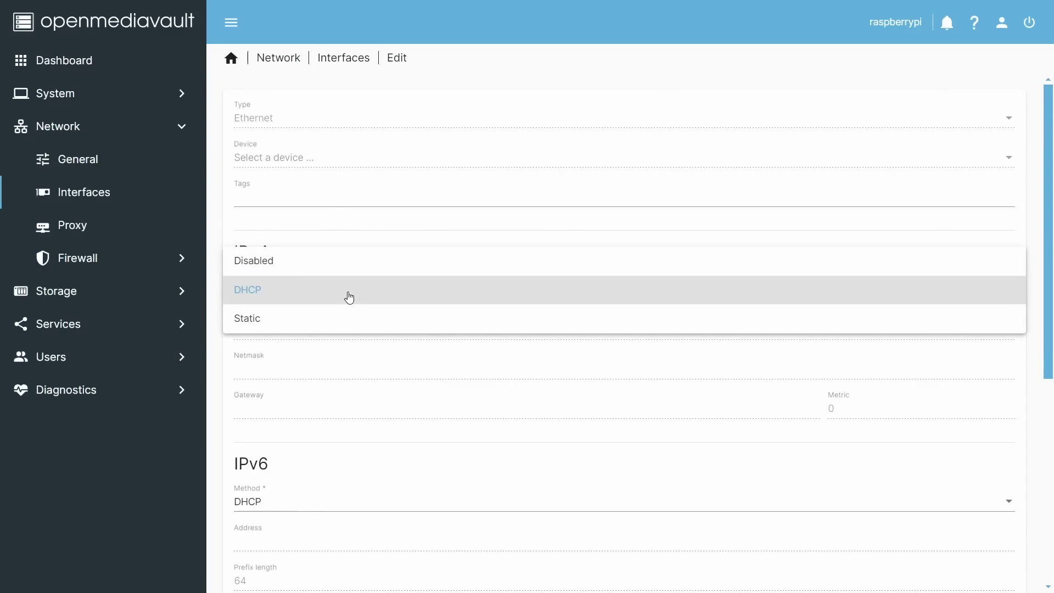
left_click(289, 318)
left_click(280, 332)
type("192.168.1.12")
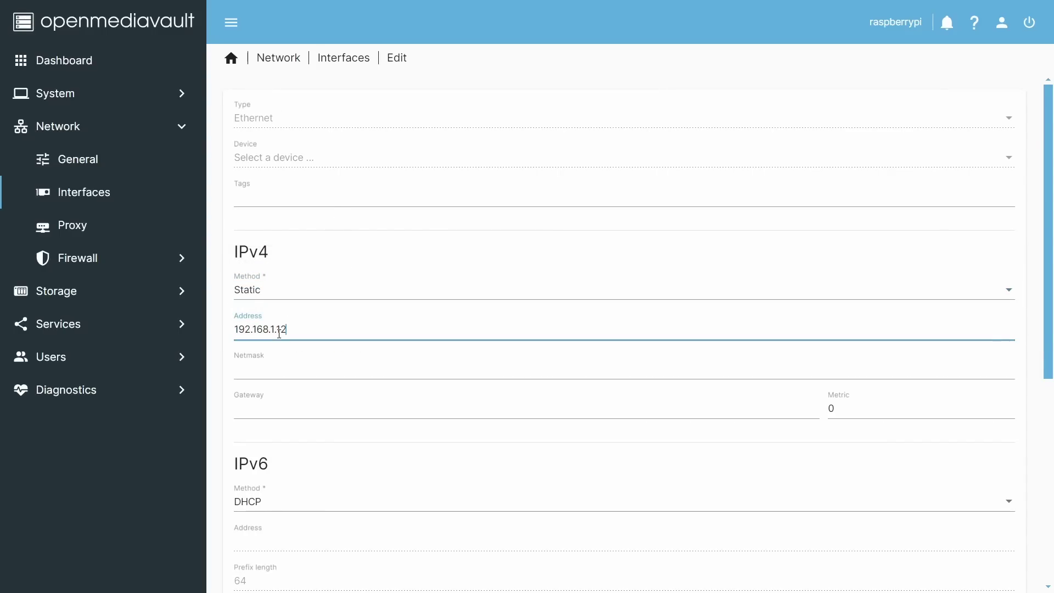
key("Tab")
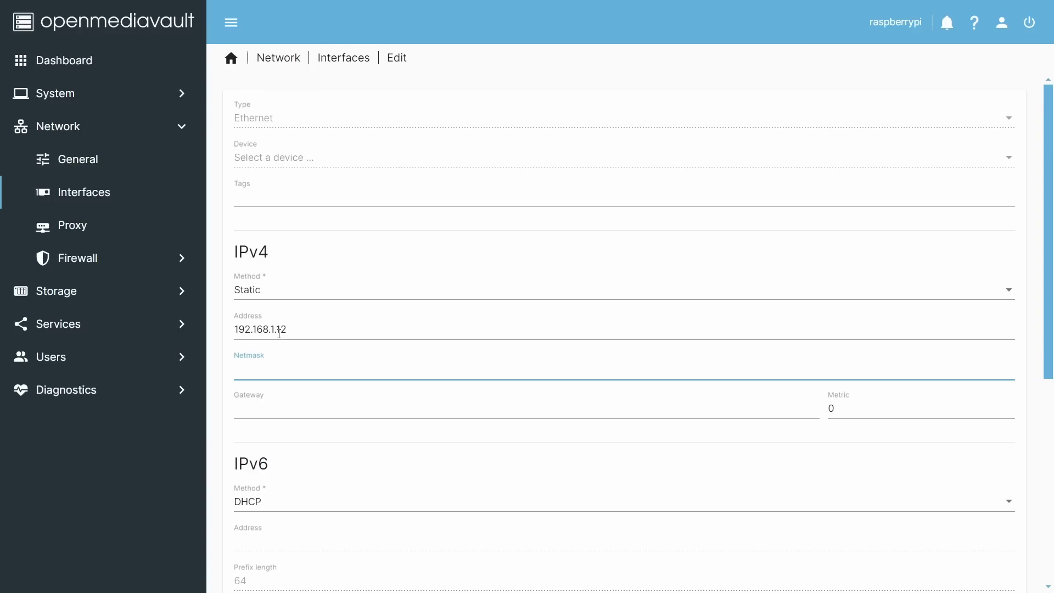
key("Tab")
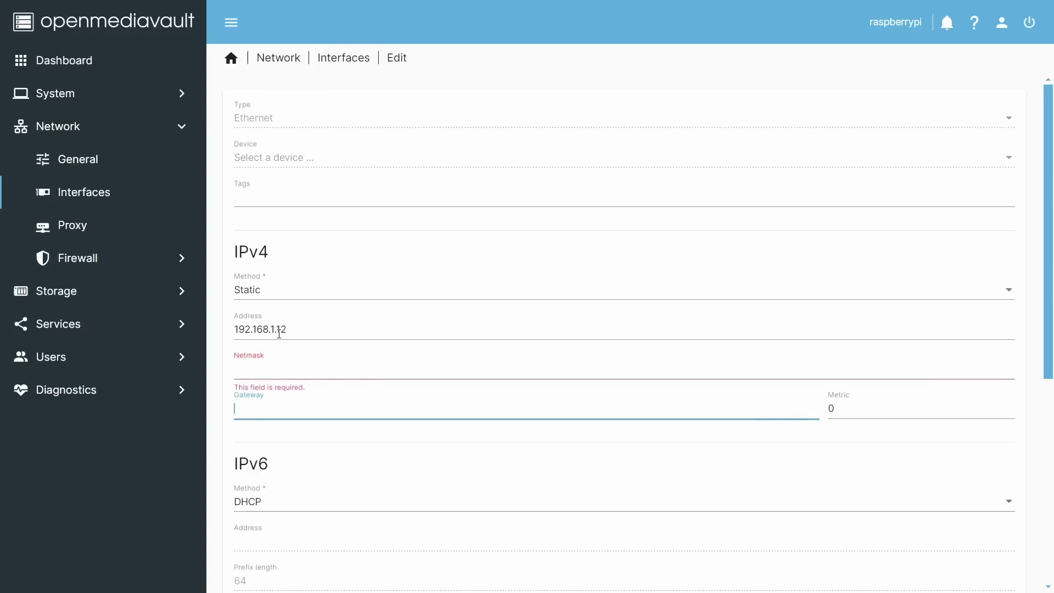
type("192.168.1.1")
left_click(279, 371)
type("255.2")
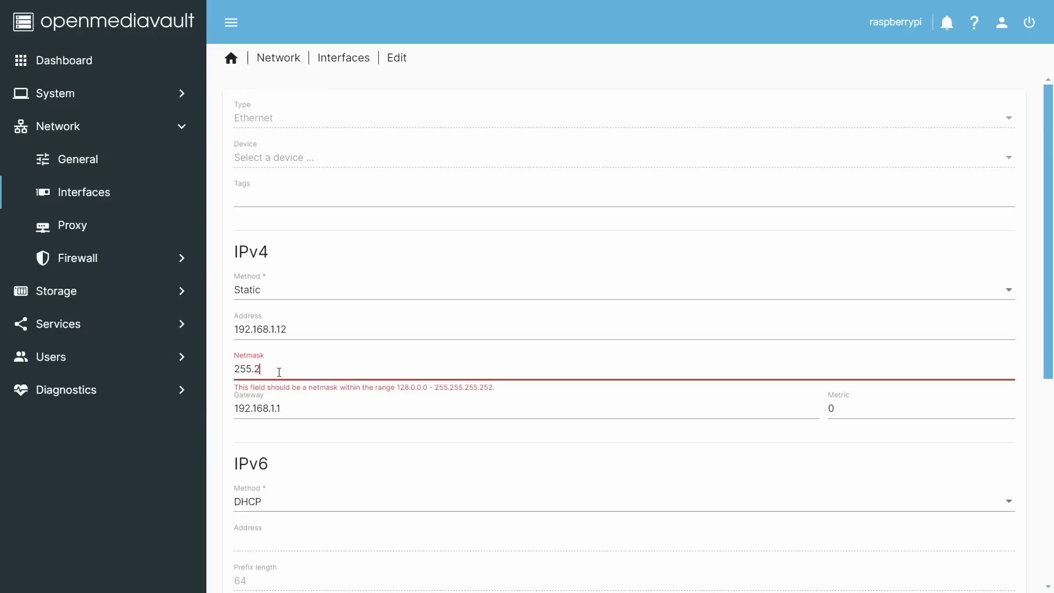
type("55.255.255.-")
key("BackSpace")
type("0")
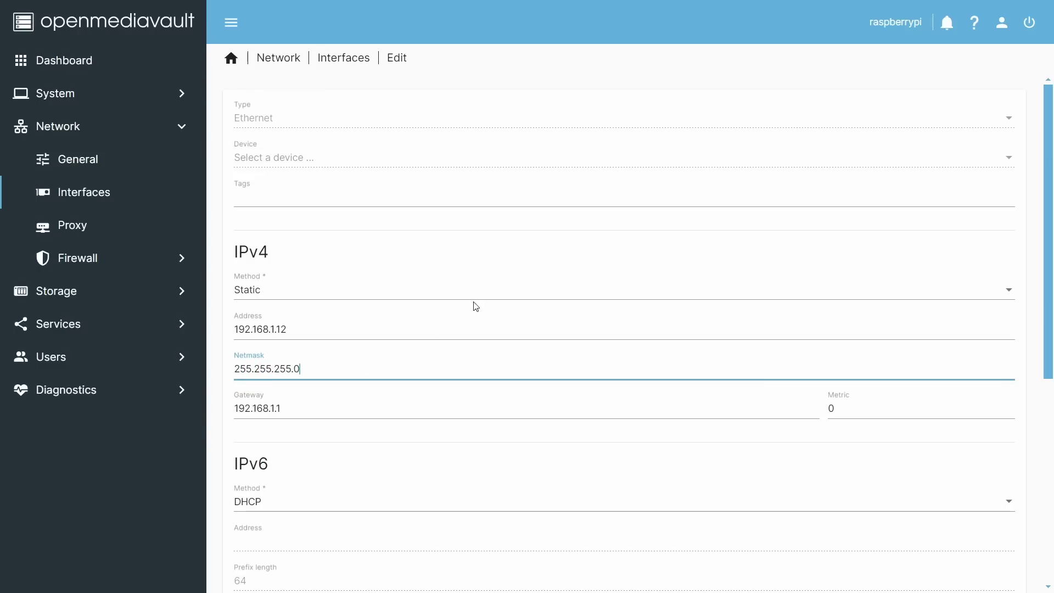
Add DNS server 8.8.8.8, save the interface, and apply the configuration changes
left_click(295, 398)
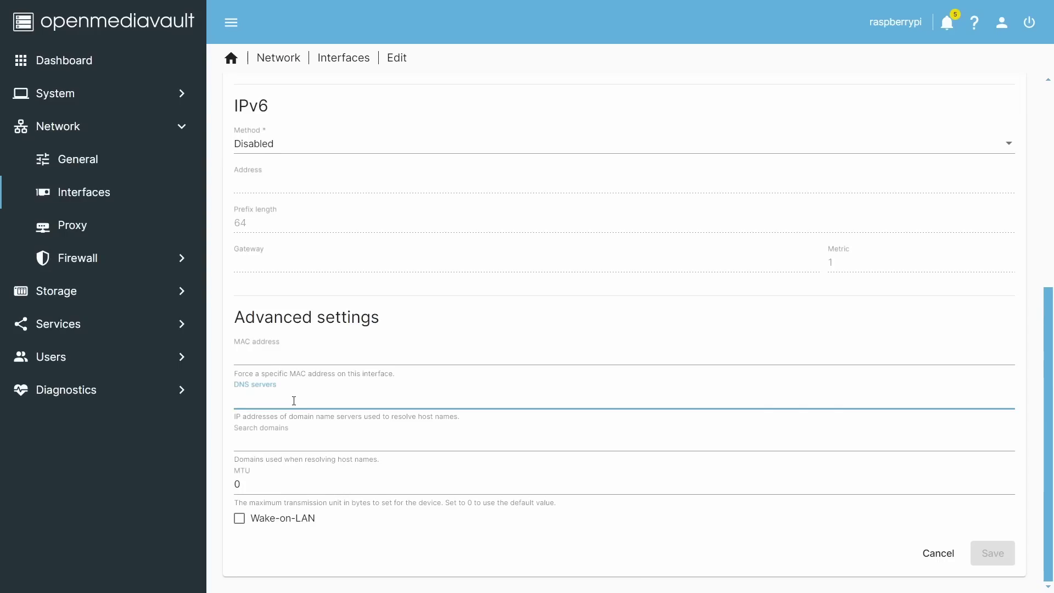
type("8.8.8.8")
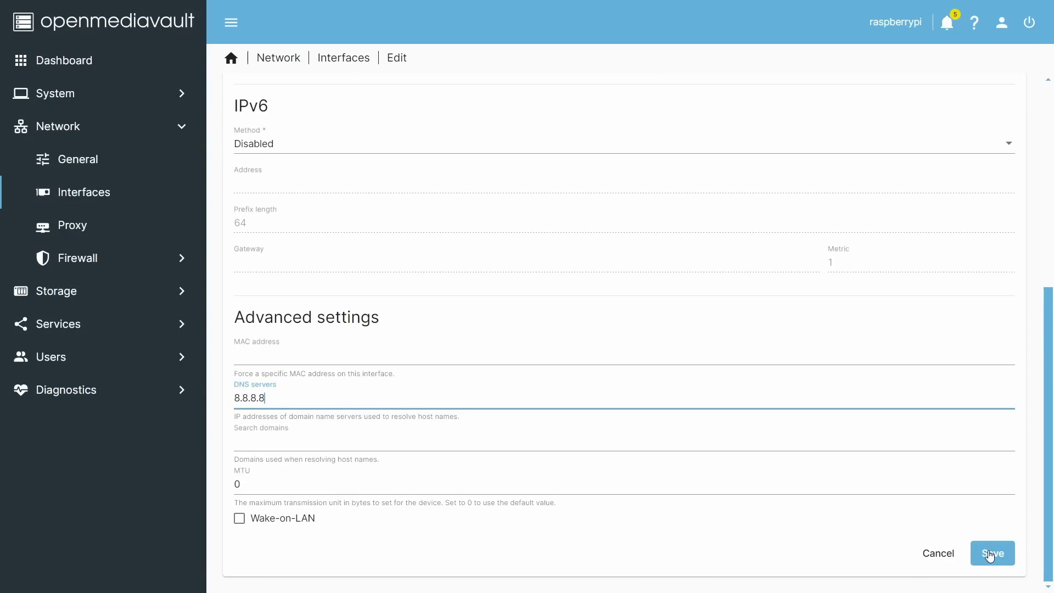
left_click(992, 554)
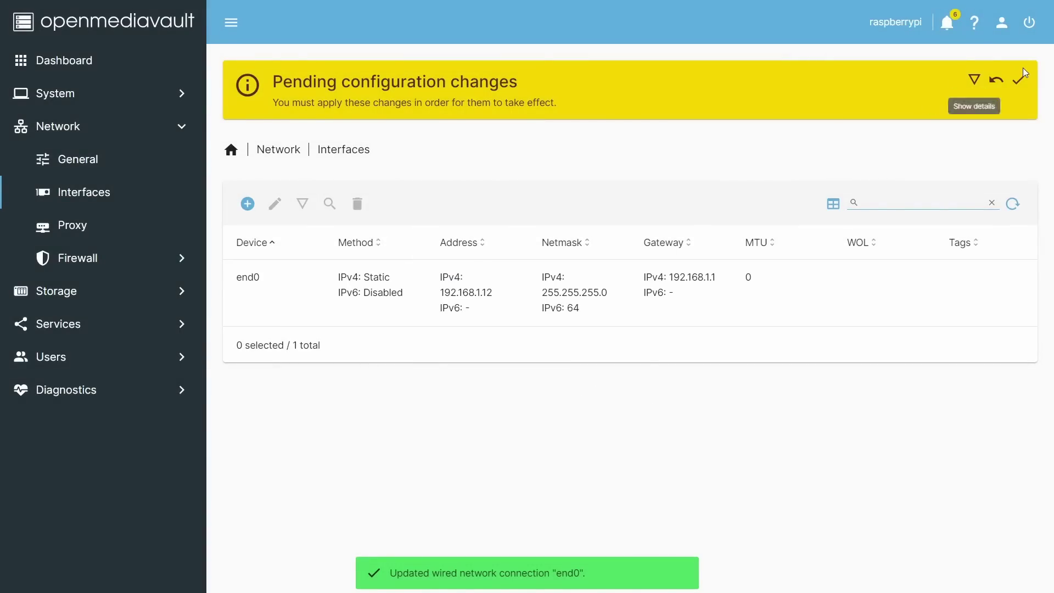
left_click(1020, 82)
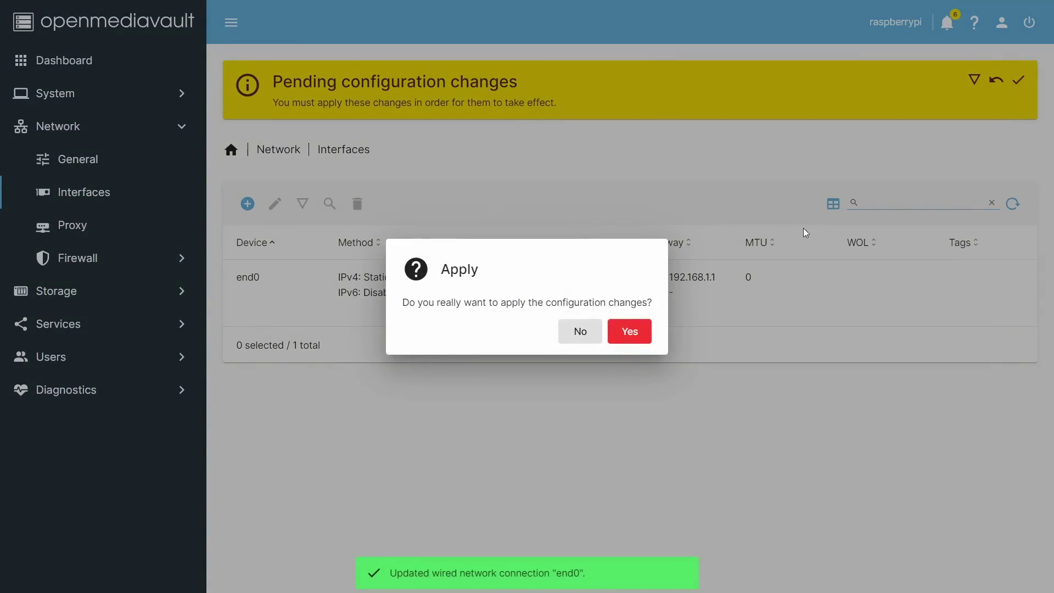
left_click(630, 331)
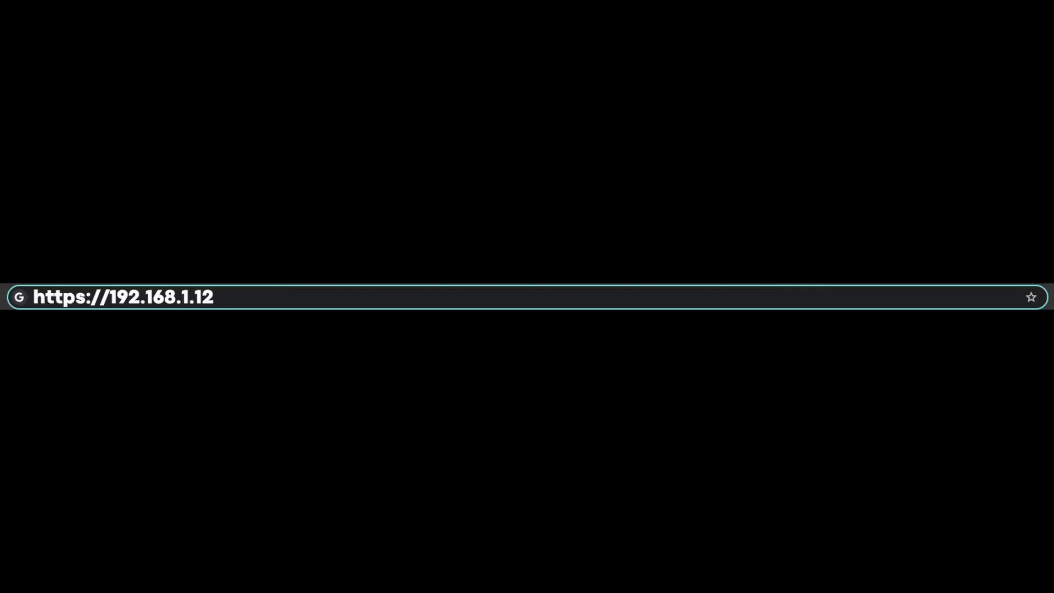
Replace the hostname with omvpi, save, and apply the change
key("BackSpace")
key("BackSpace")
key("BackSpace")
key("BackSpace")
key("BackSpace")
key("BackSpace")
key("BackSpace")
key("BackSpace")
key("BackSpace")
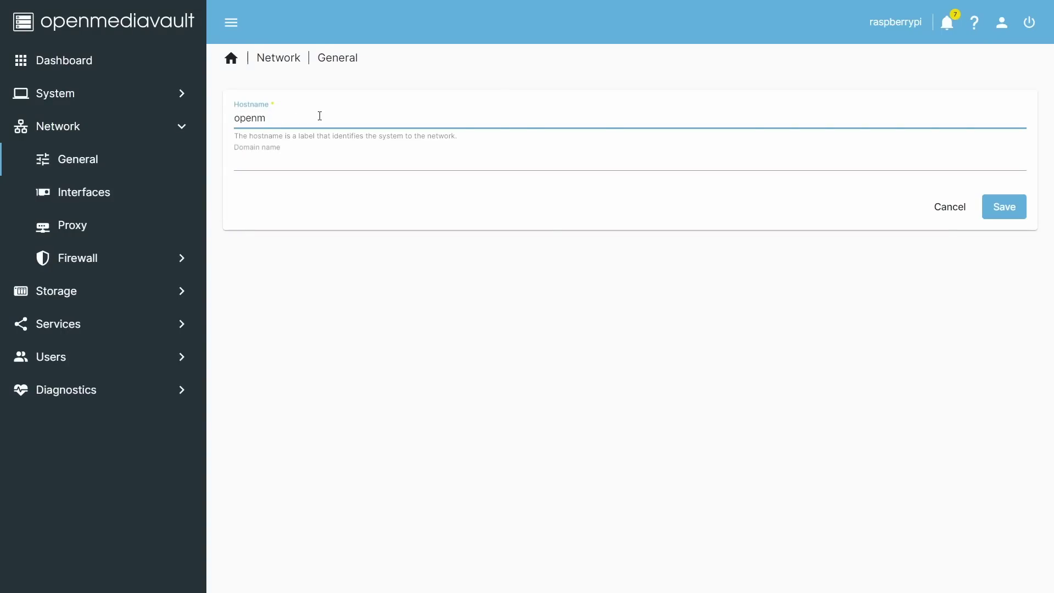
key("BackSpace")
key("BackSpace")
key("BackSpace")
key("BackSpace")
key("BackSpace")
type("omvpi")
left_click(1010, 207)
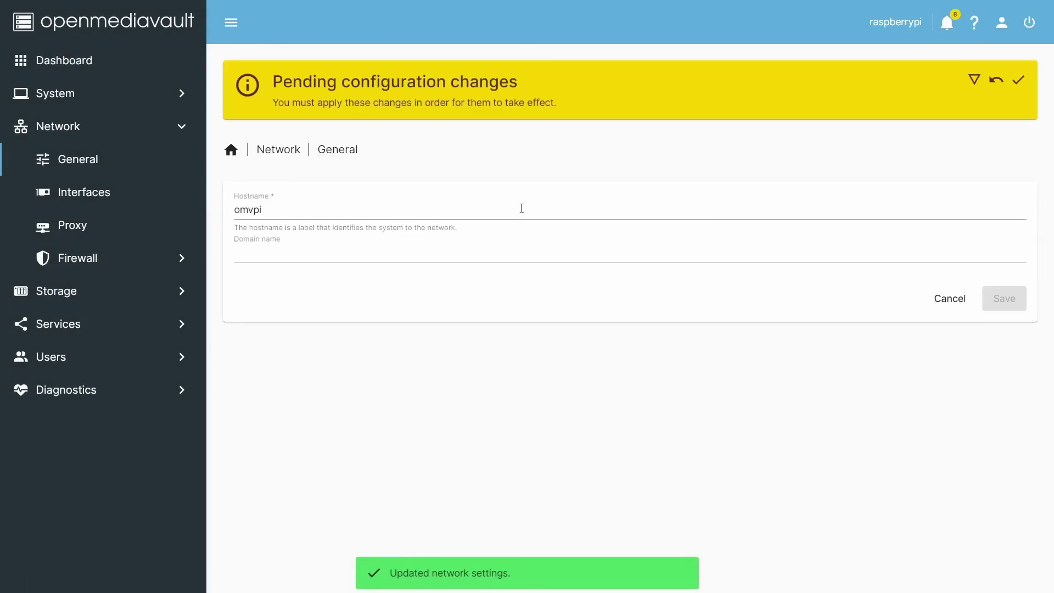
left_click(1018, 82)
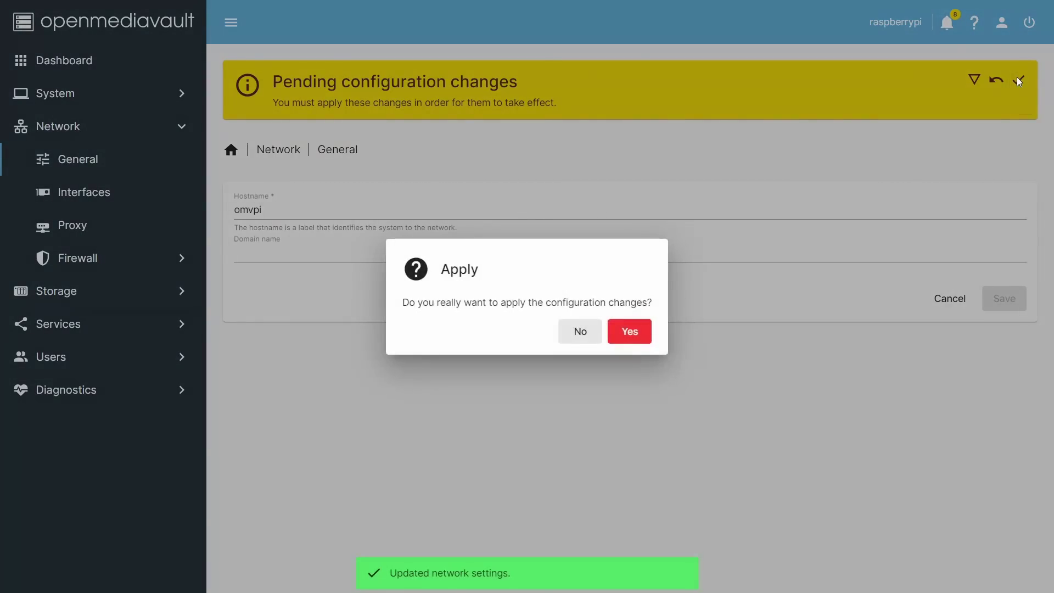
left_click(646, 336)
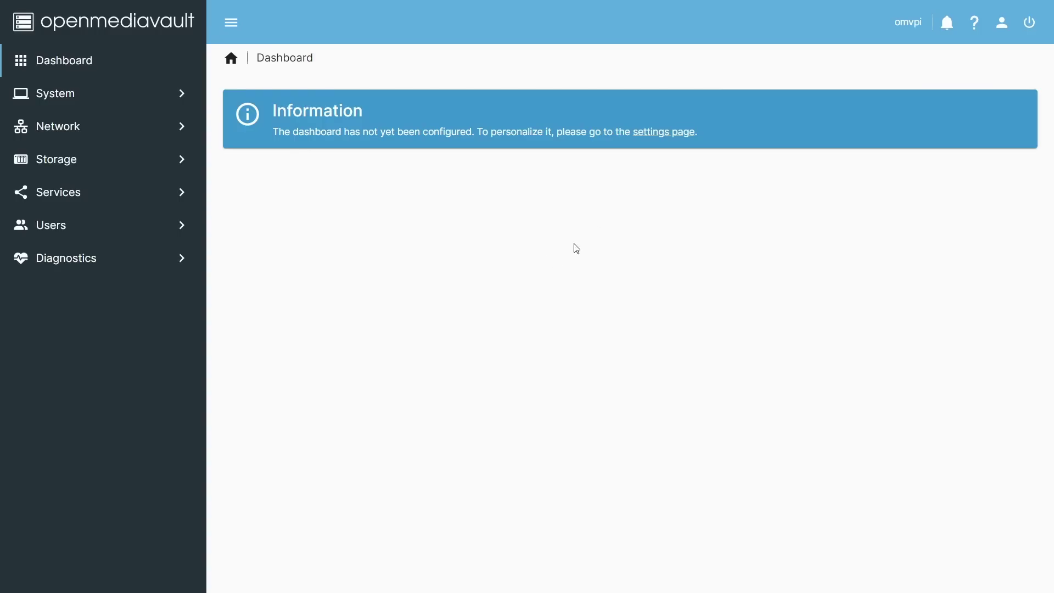
Enable the Memory, File Systems and CPU Utilization dashboard widgets, then go to Services > SMB/CIFS
left_click(649, 134)
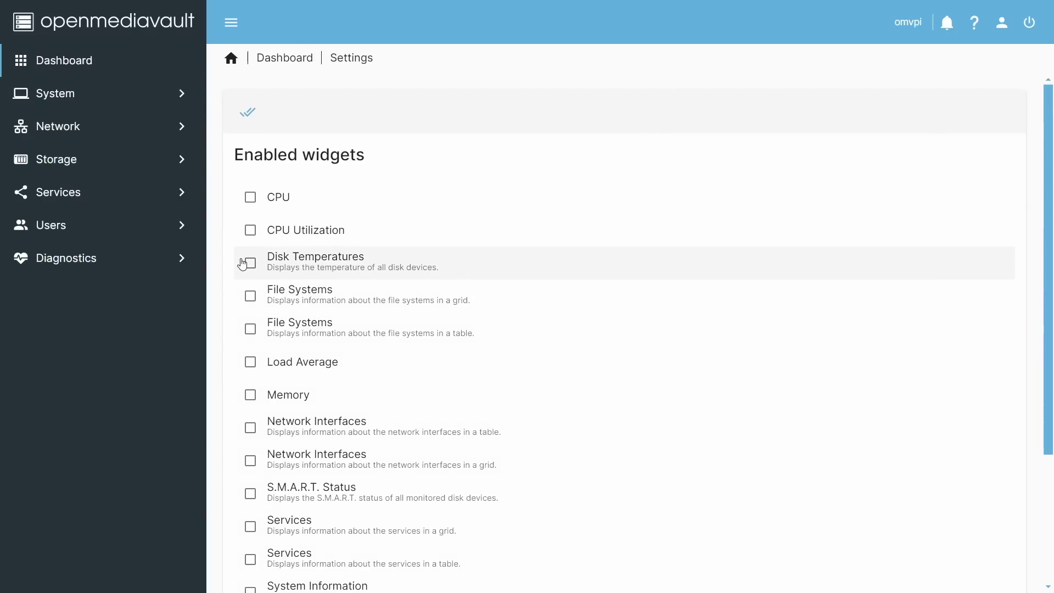
left_click(253, 399)
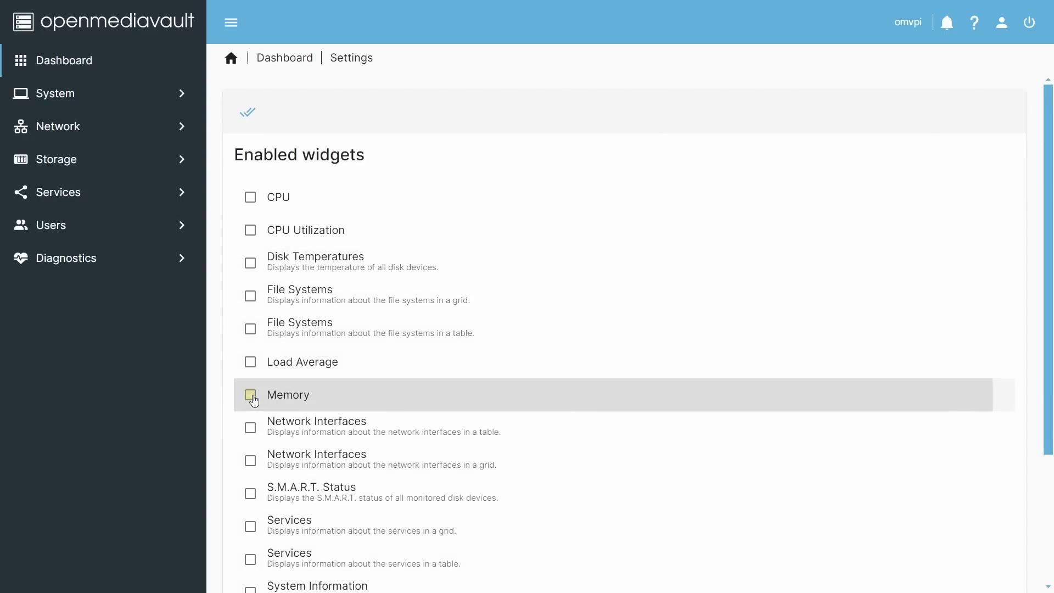
left_click(253, 302)
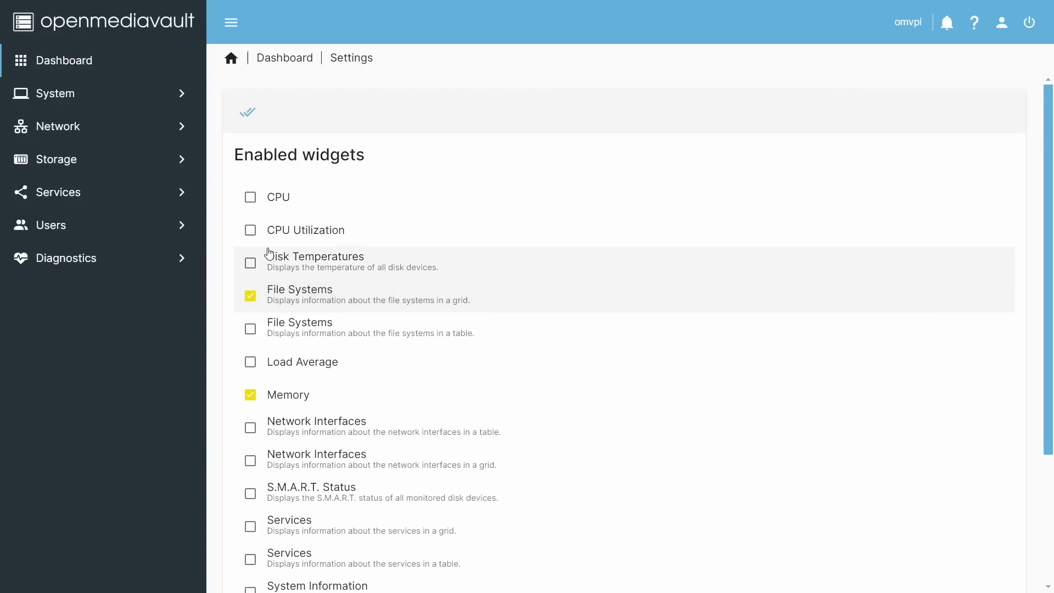
left_click(252, 233)
scroll(966, 461, "down", 3)
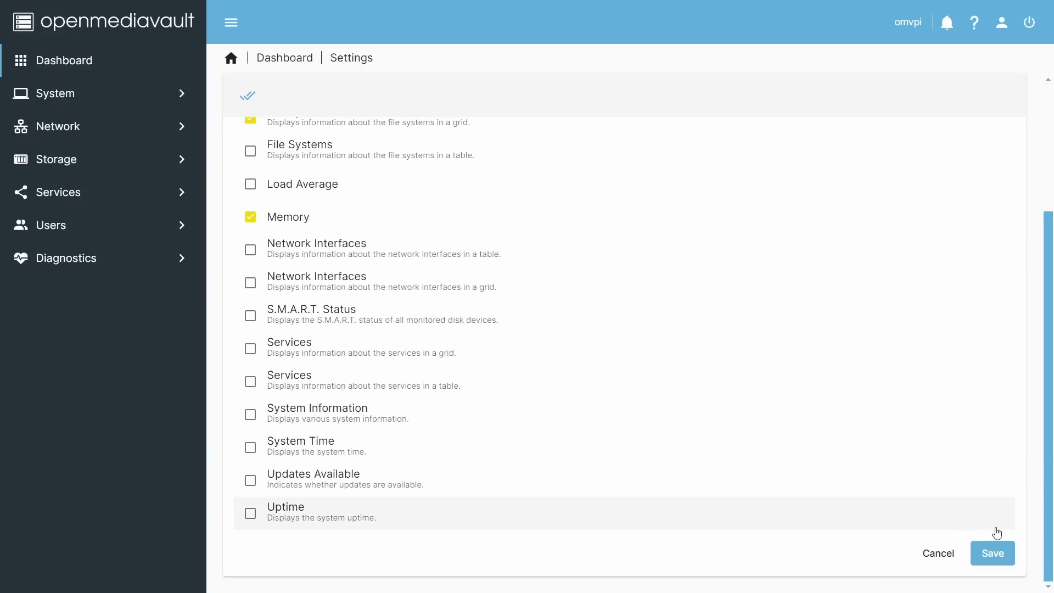
left_click(991, 553)
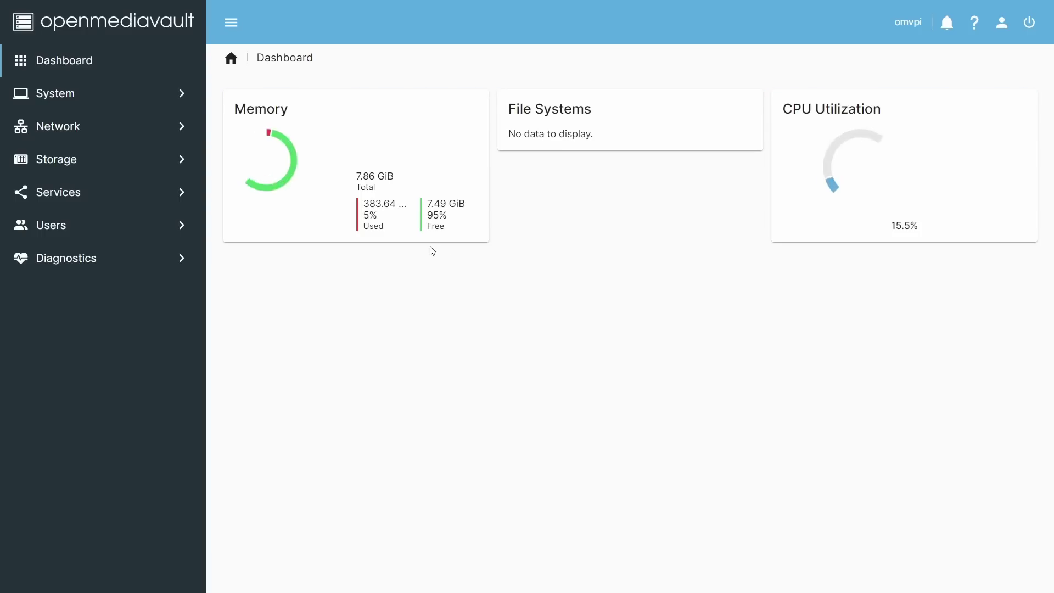
left_click(104, 199)
left_click(796, 130)
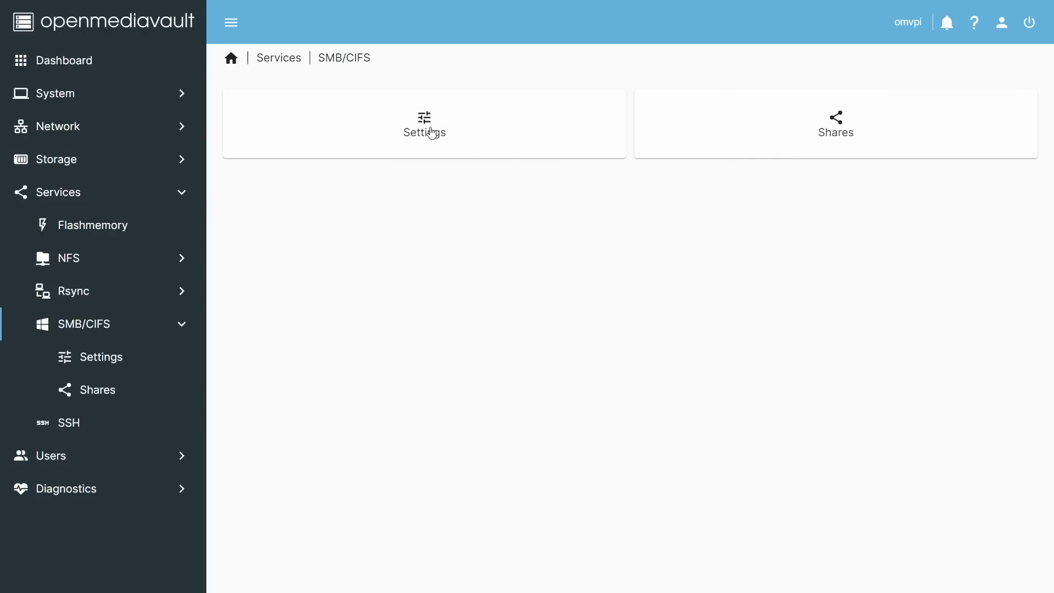
Save the SMB/CIFS settings form, then go to User Management
left_click(432, 133)
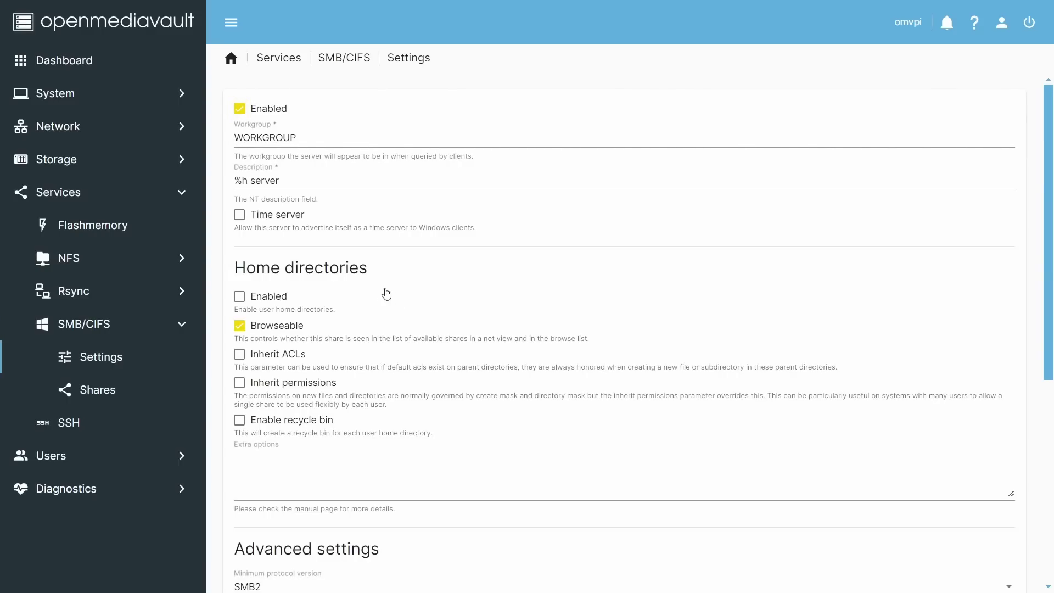
scroll(388, 293, "down", 4)
scroll(387, 293, "down", 2)
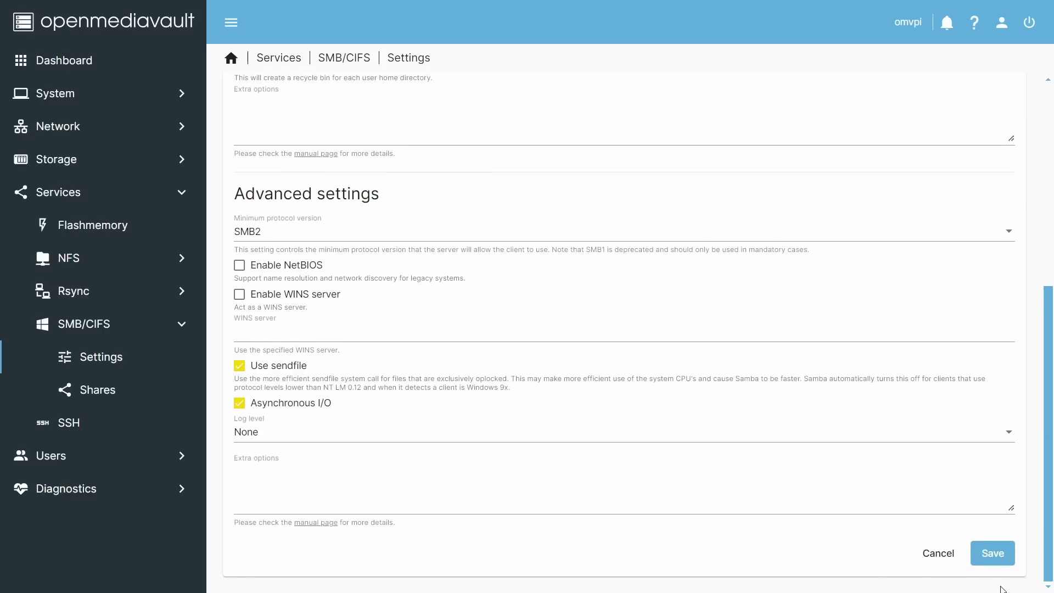
scroll(506, 242, "up", 6)
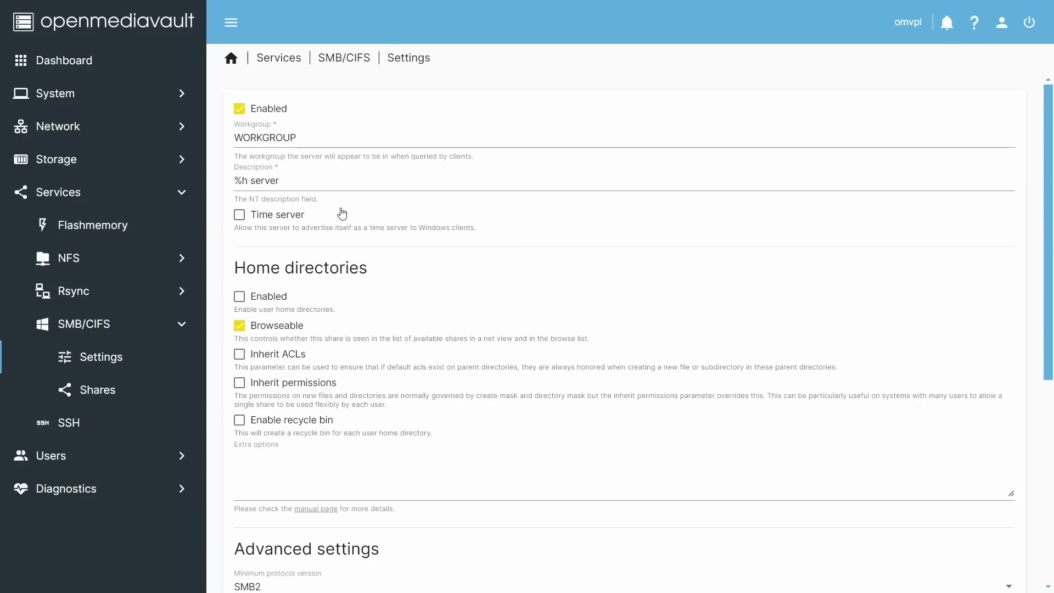
scroll(965, 489, "down", 6)
left_click(993, 555)
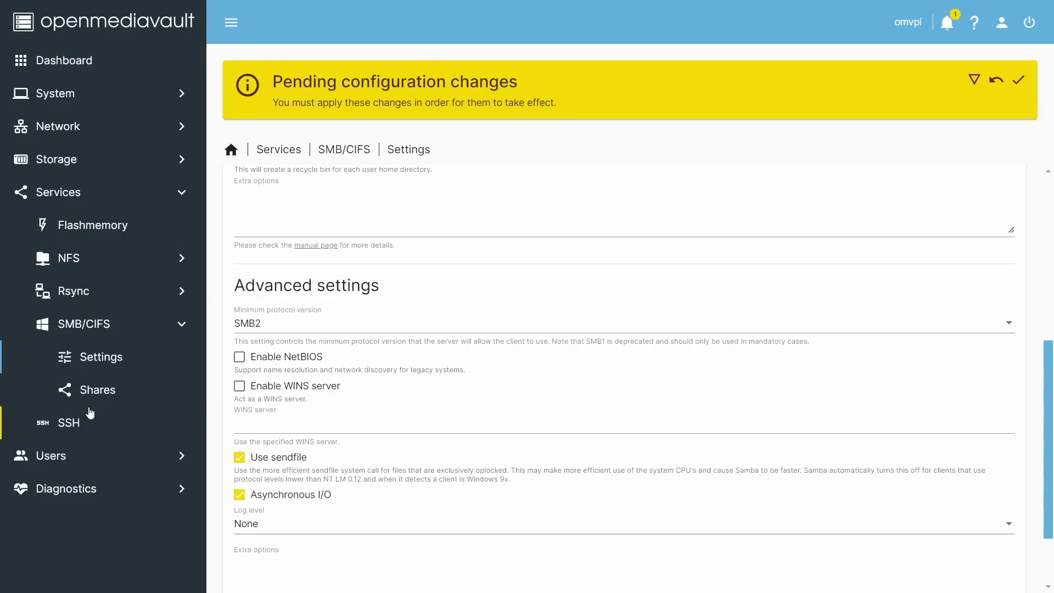
left_click(64, 459)
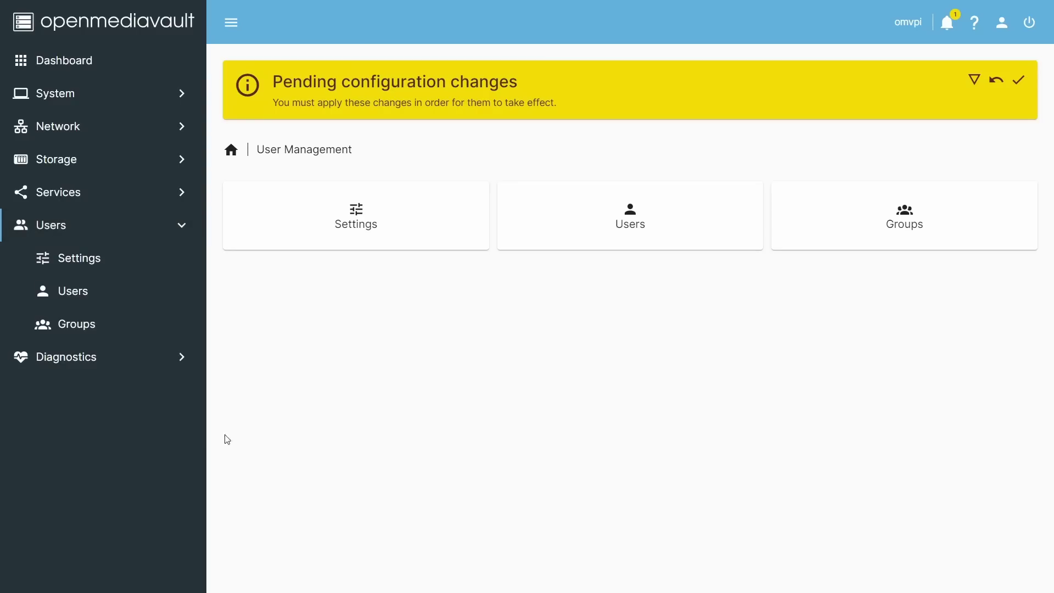
Edit the only user account, enter and confirm a new password, and save
left_click(624, 220)
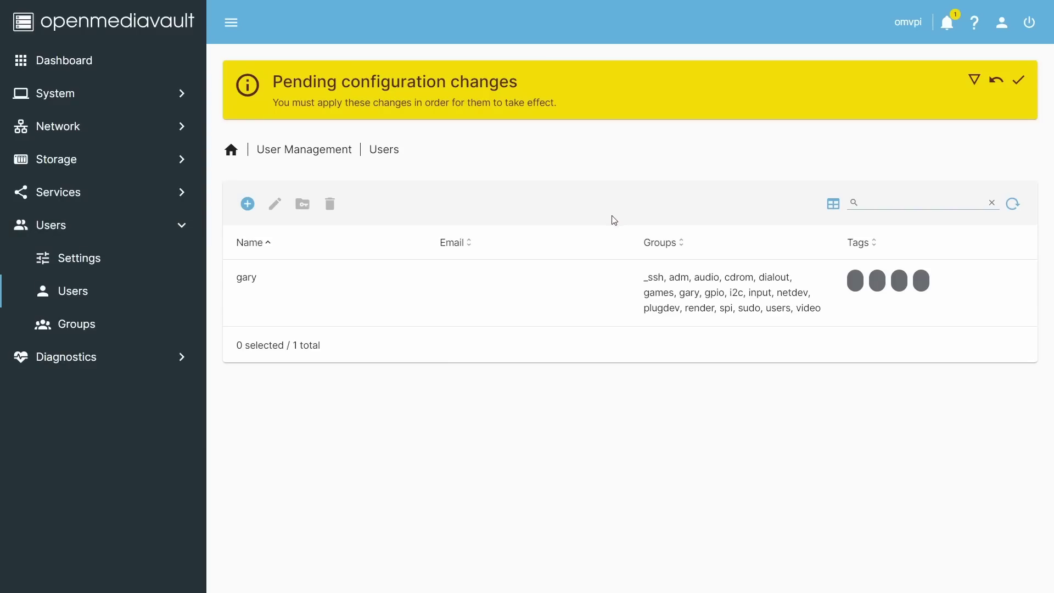
left_click(471, 295)
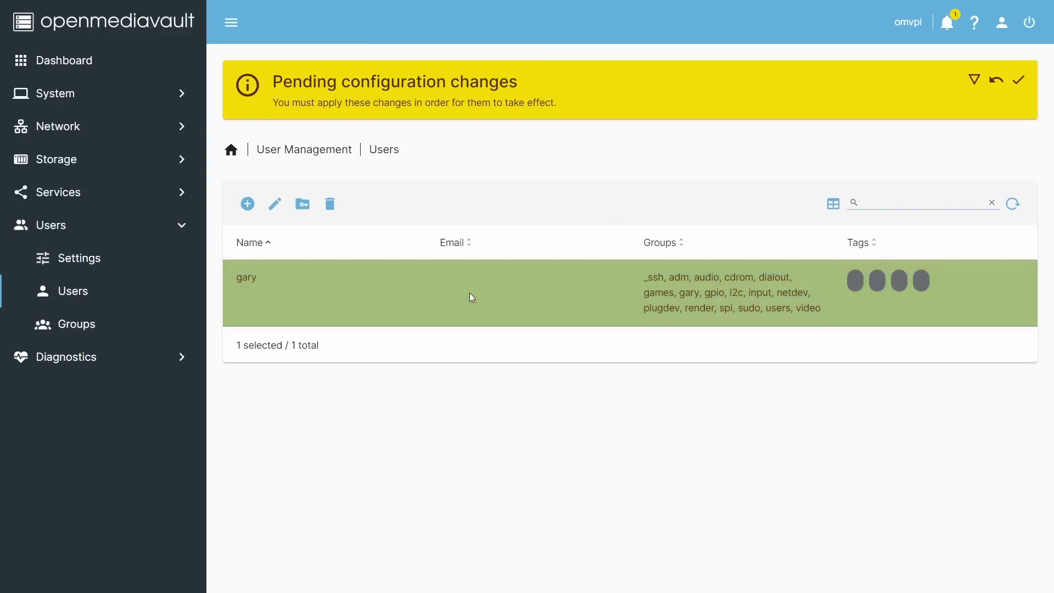
left_click(275, 204)
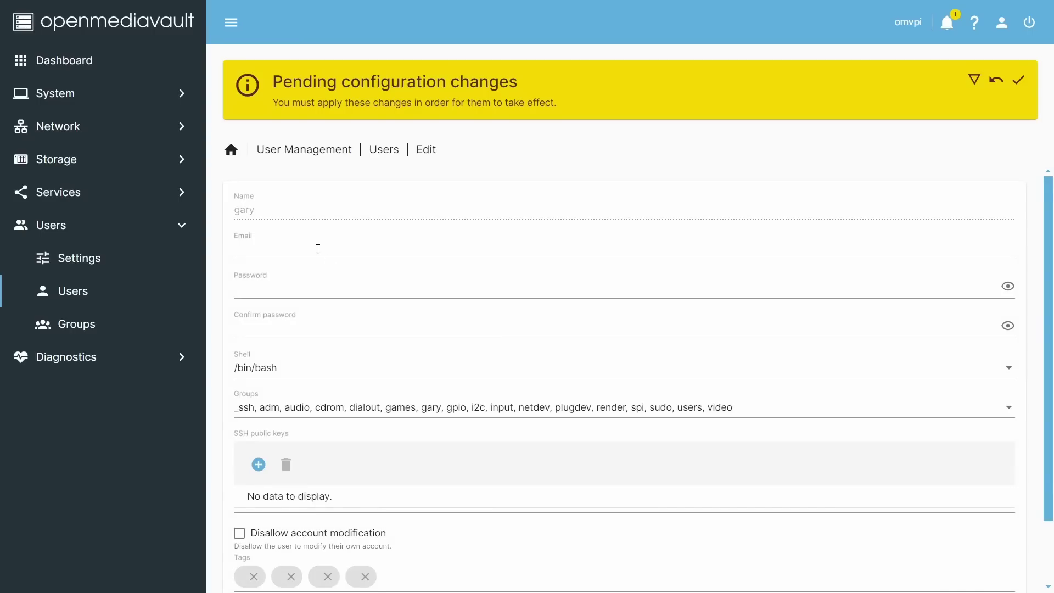
left_click(324, 292)
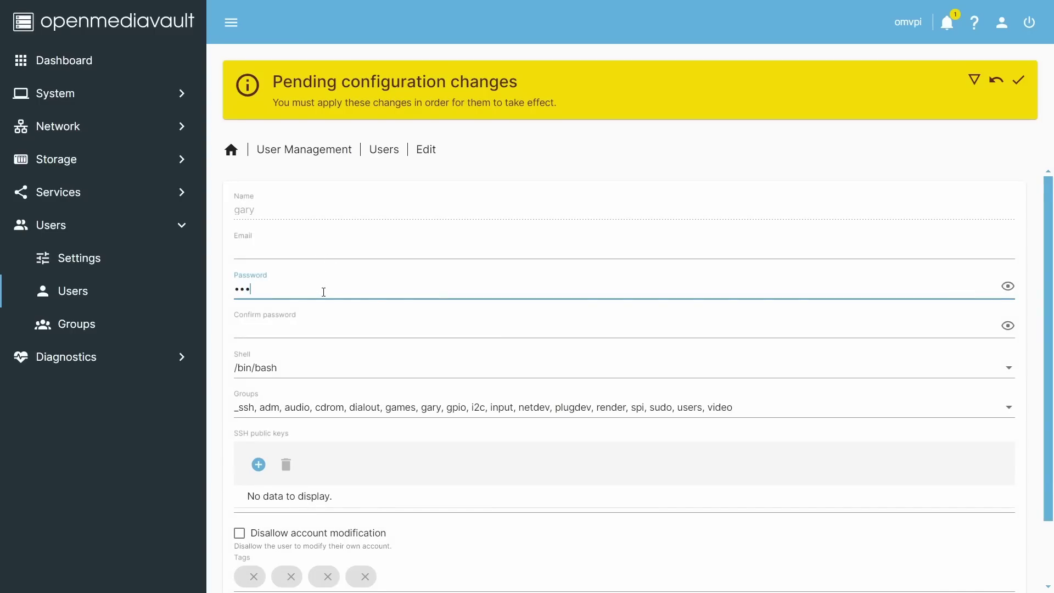
type("•••••••••")
key("Tab")
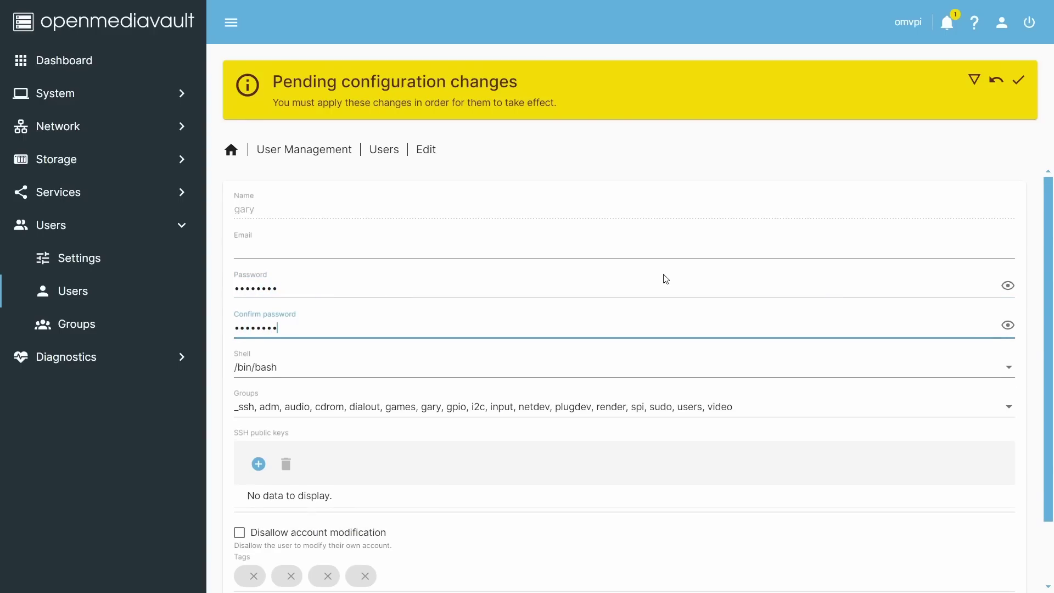
scroll(664, 277, "down", 2)
left_click(992, 553)
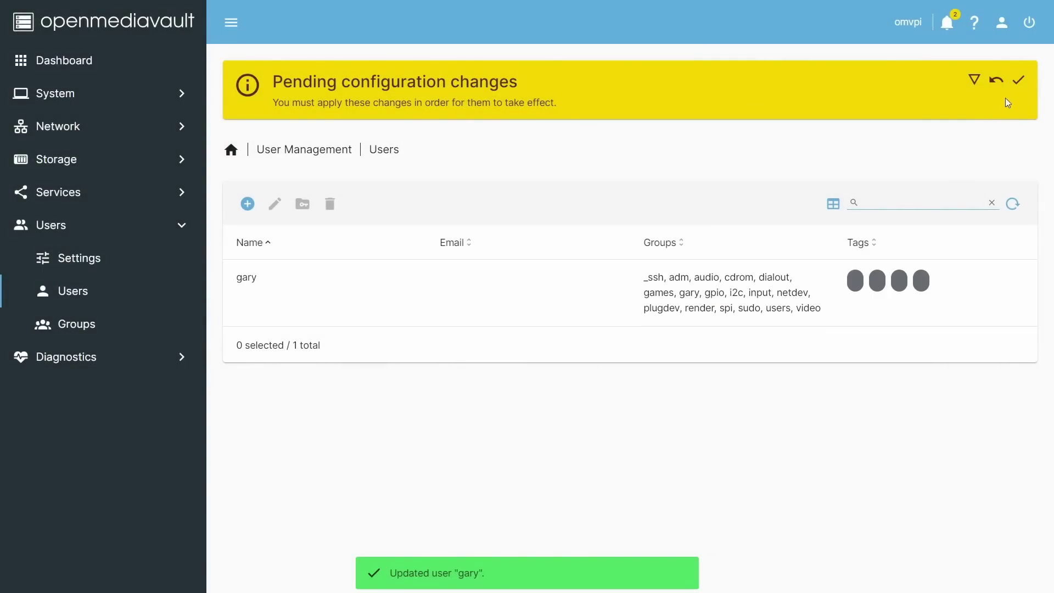
Apply the pending configuration changes and go to the Storage overview
left_click(1020, 83)
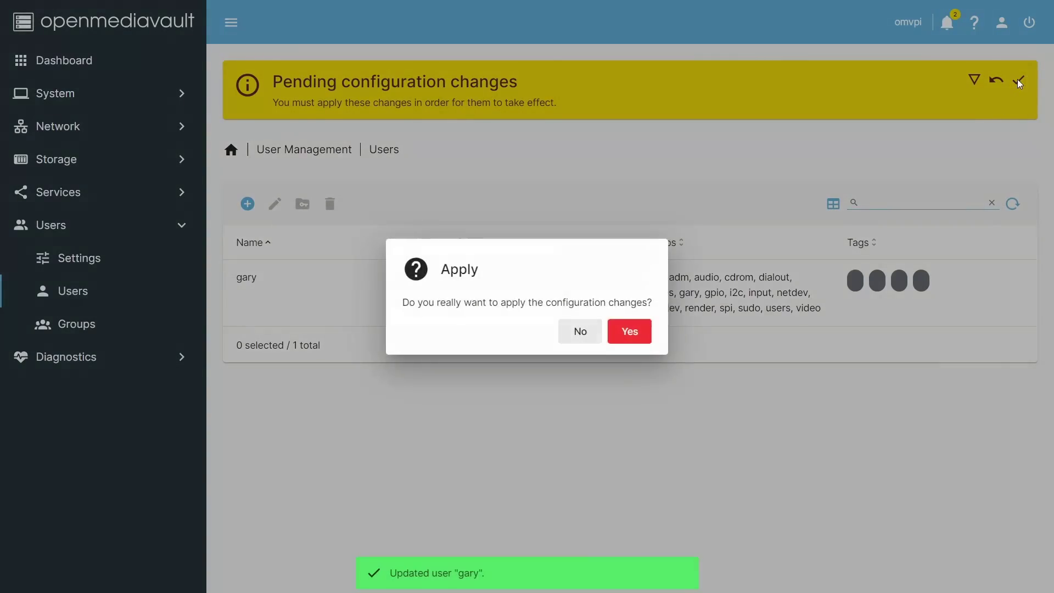
left_click(630, 333)
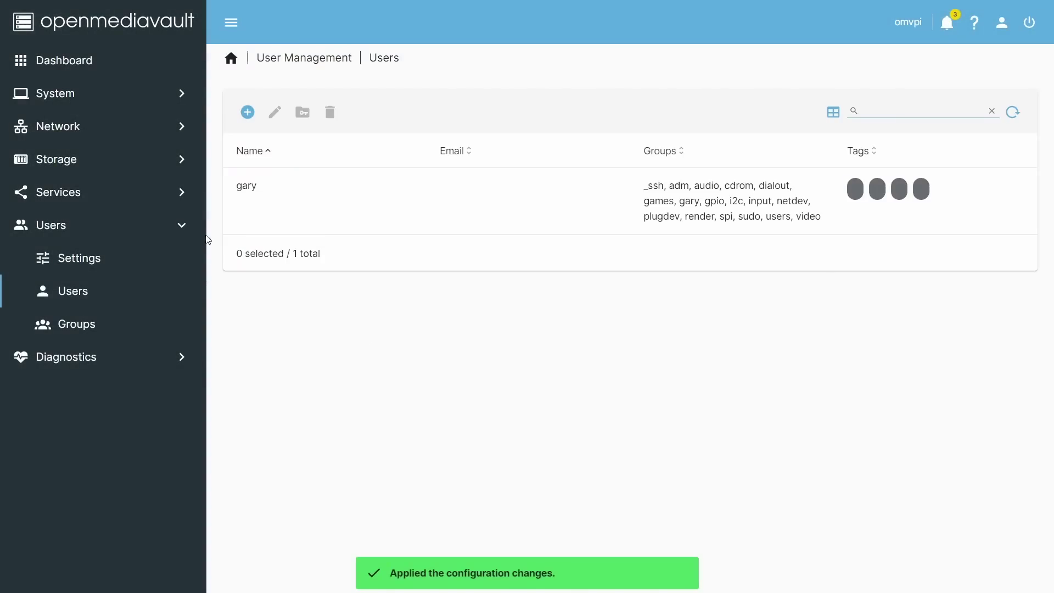
left_click(86, 165)
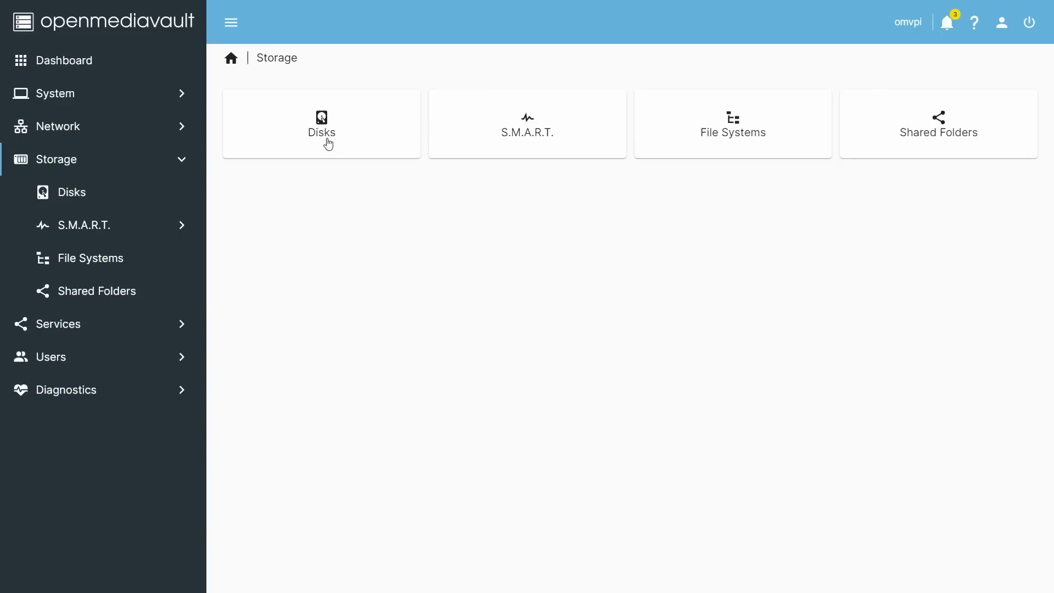
Quick-wipe the 3.64 TiB /dev/sdb disk after confirming the data loss
left_click(328, 144)
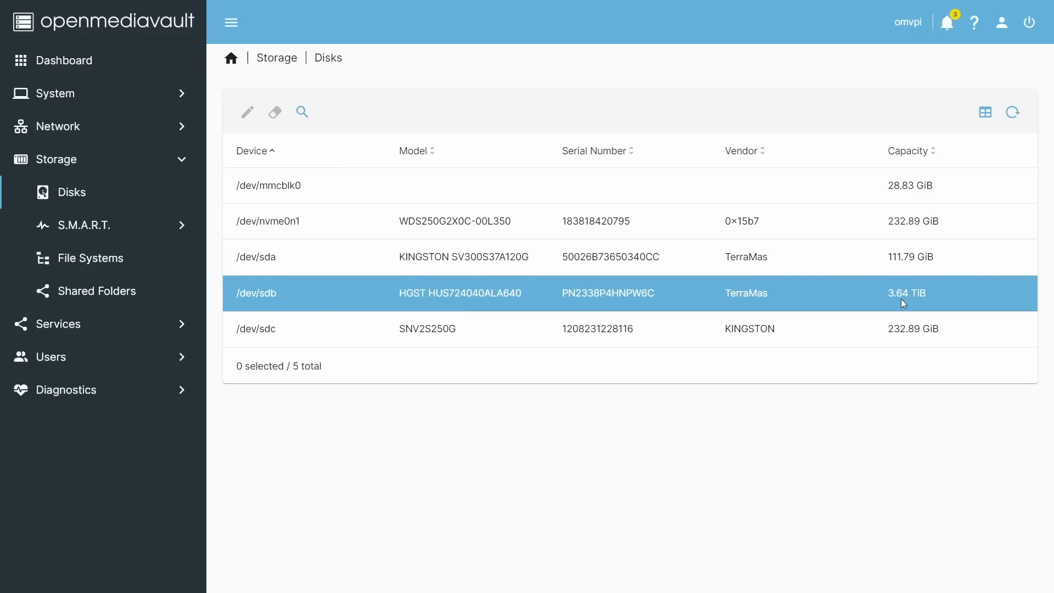
left_click(671, 292)
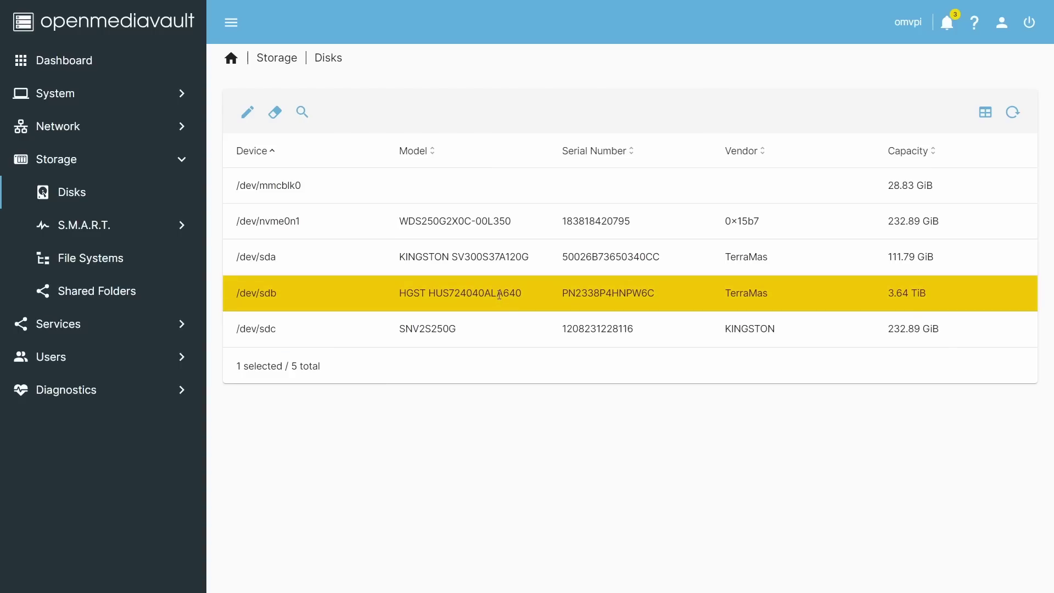
left_click(276, 113)
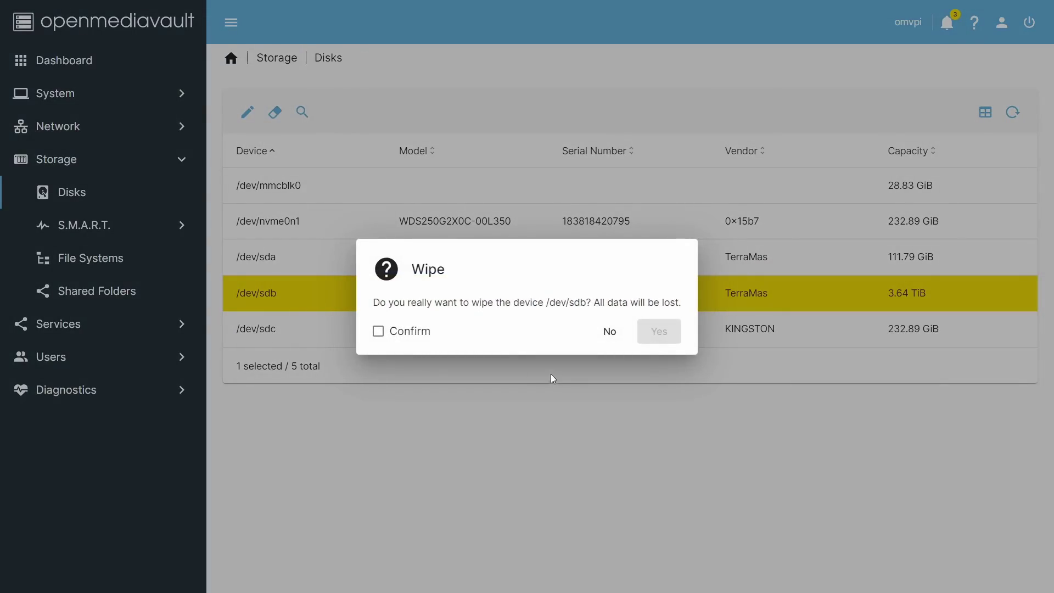
left_click(415, 333)
left_click(663, 336)
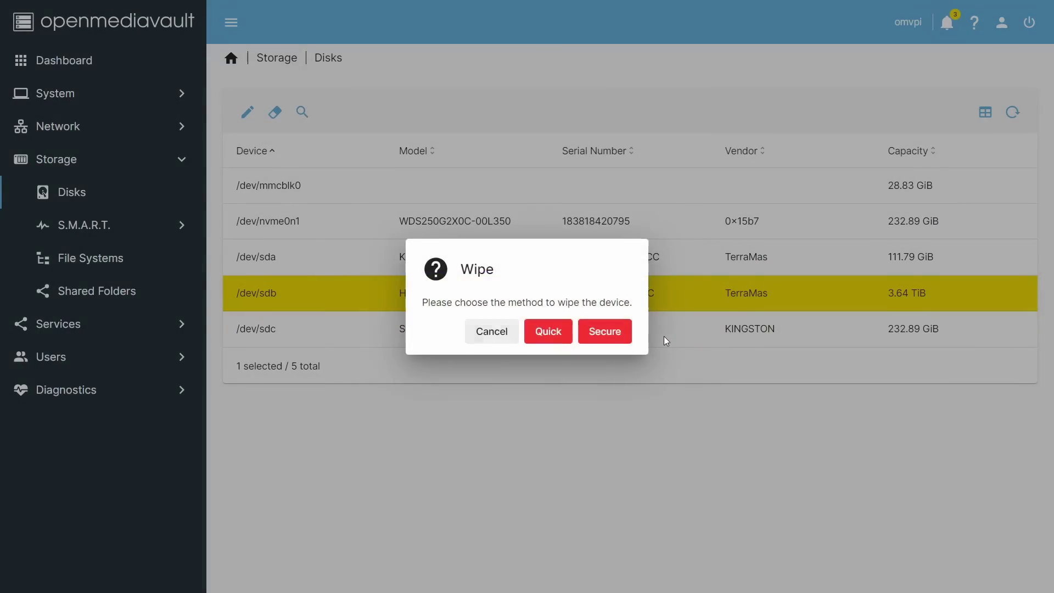
left_click(556, 334)
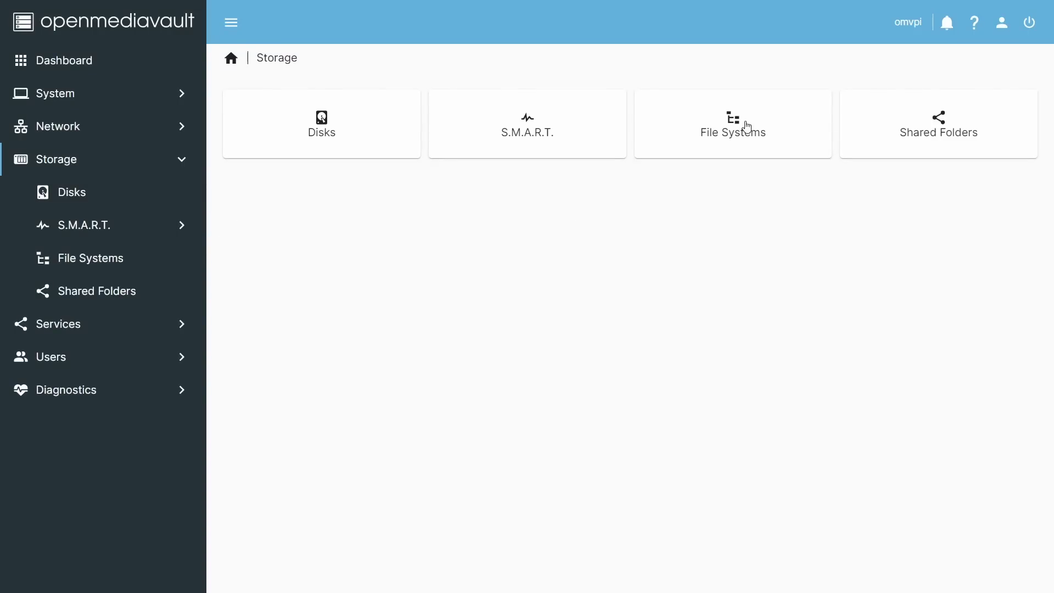
Create a new EXT4 file system on the 3.63 TiB /dev/sdb disk
left_click(738, 131)
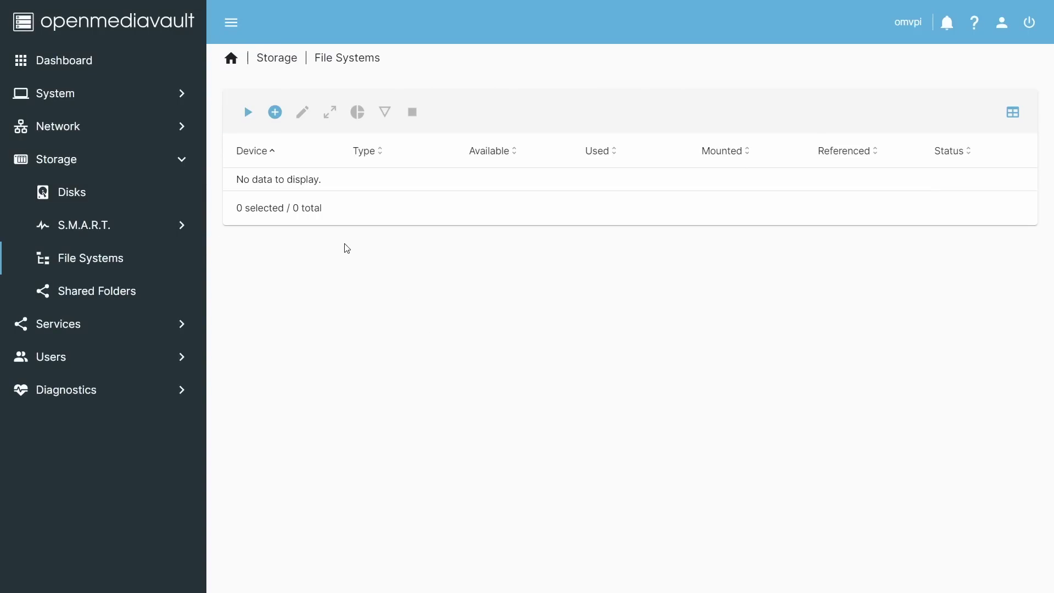
left_click(275, 117)
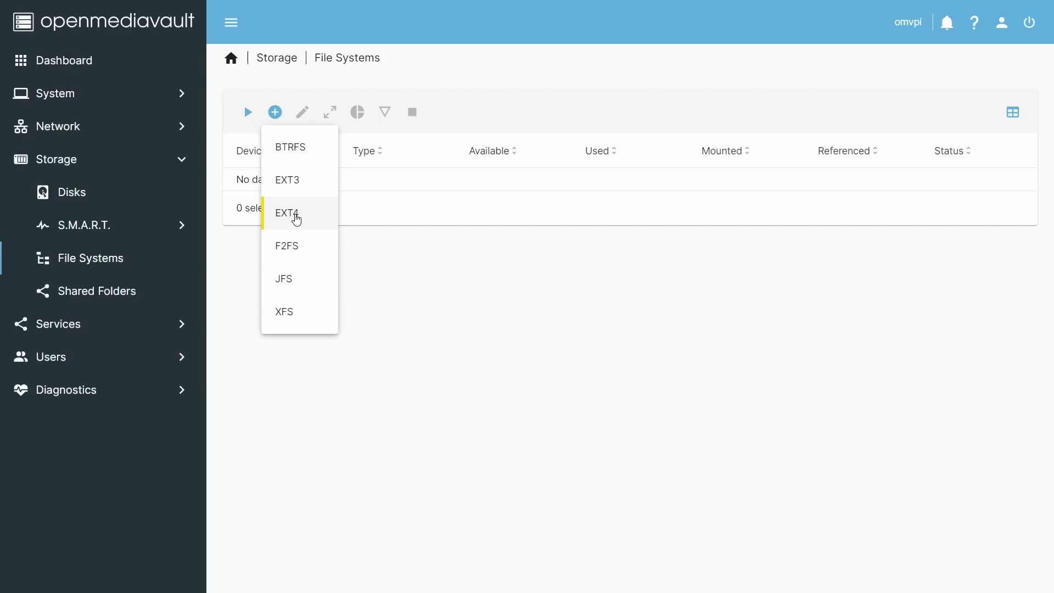
left_click(297, 219)
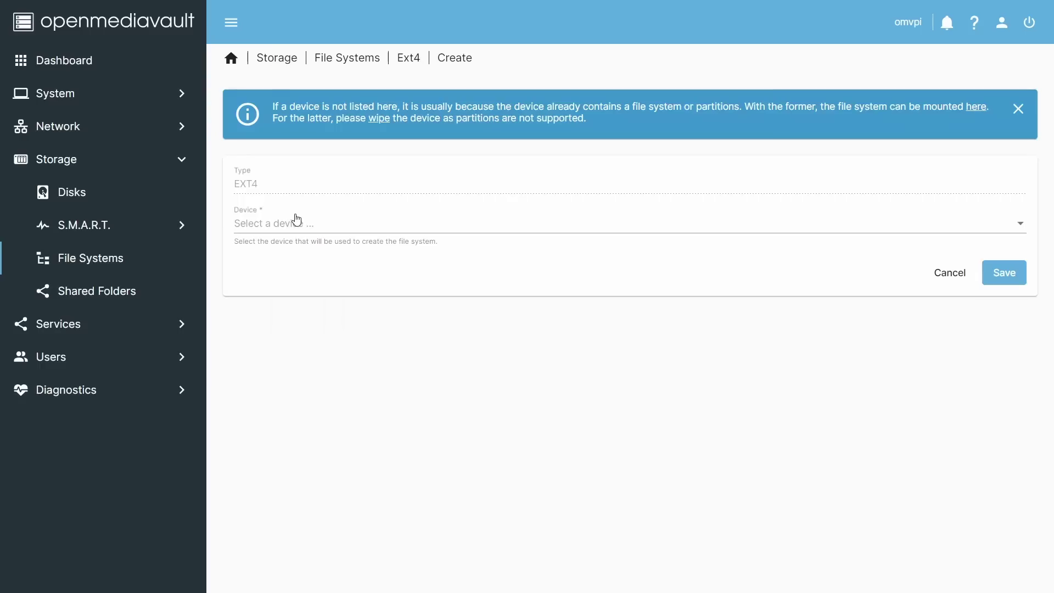
left_click(515, 225)
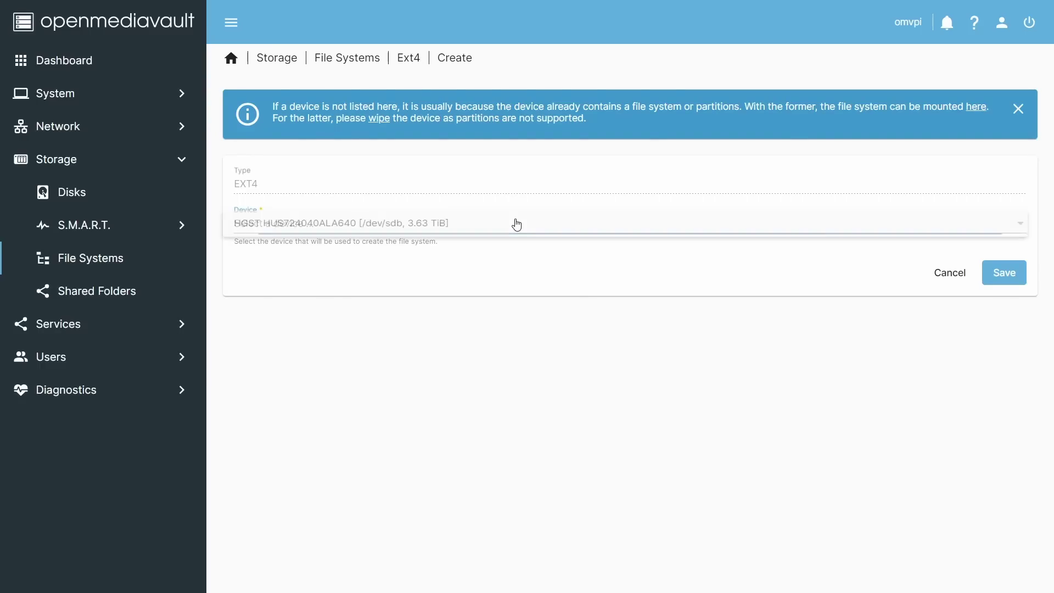
left_click(438, 228)
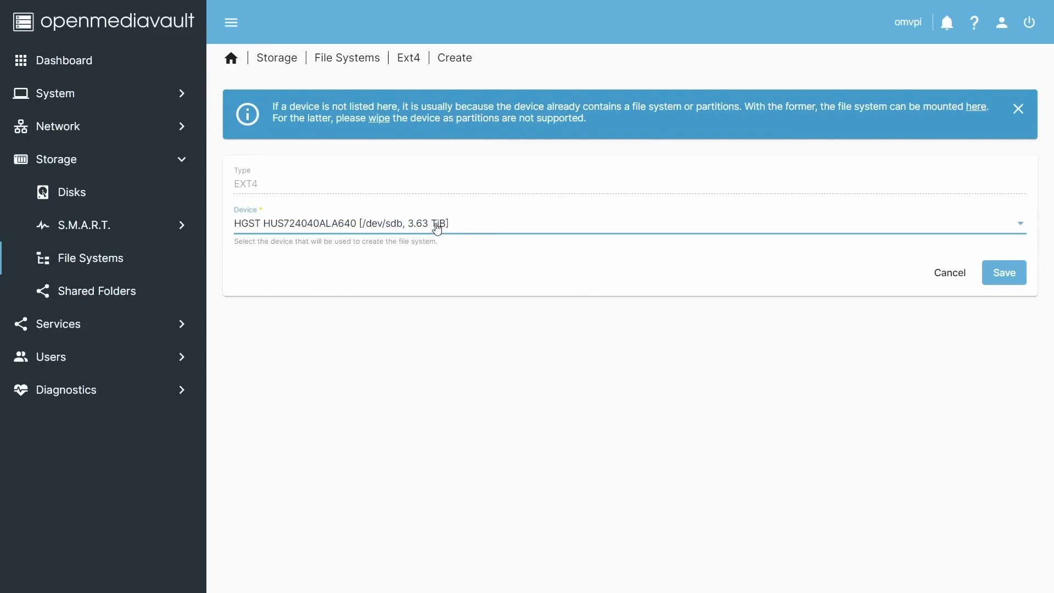
left_click(1004, 274)
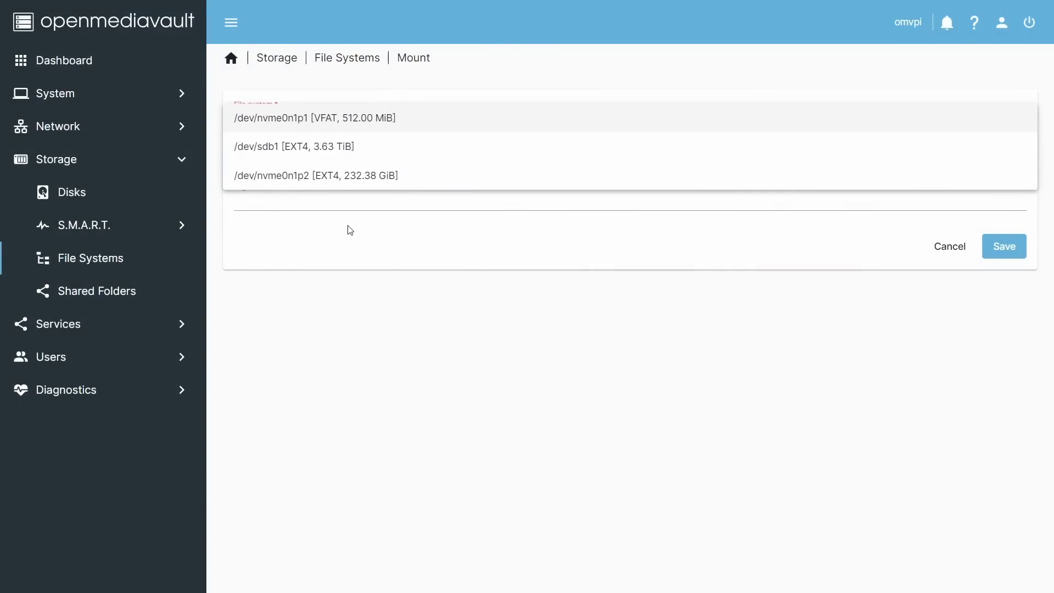
Mount the 3.63 TiB EXT4 file system on /dev/sdb1
left_click(326, 120)
left_click(301, 154)
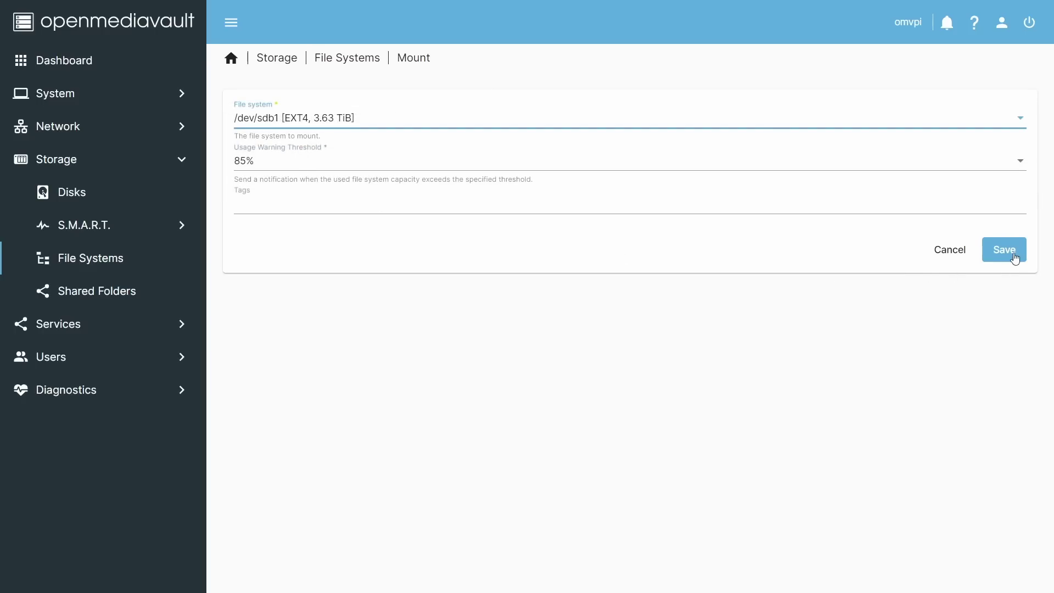
left_click(1016, 259)
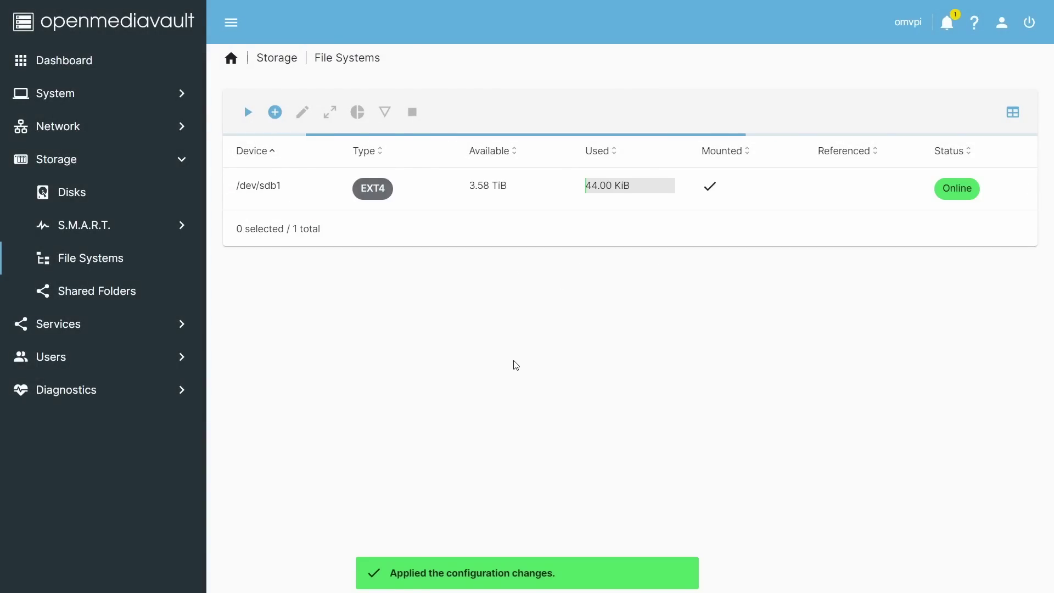
Create a new shared folder named 4TB on the /dev/sdb1 file system
left_click(106, 295)
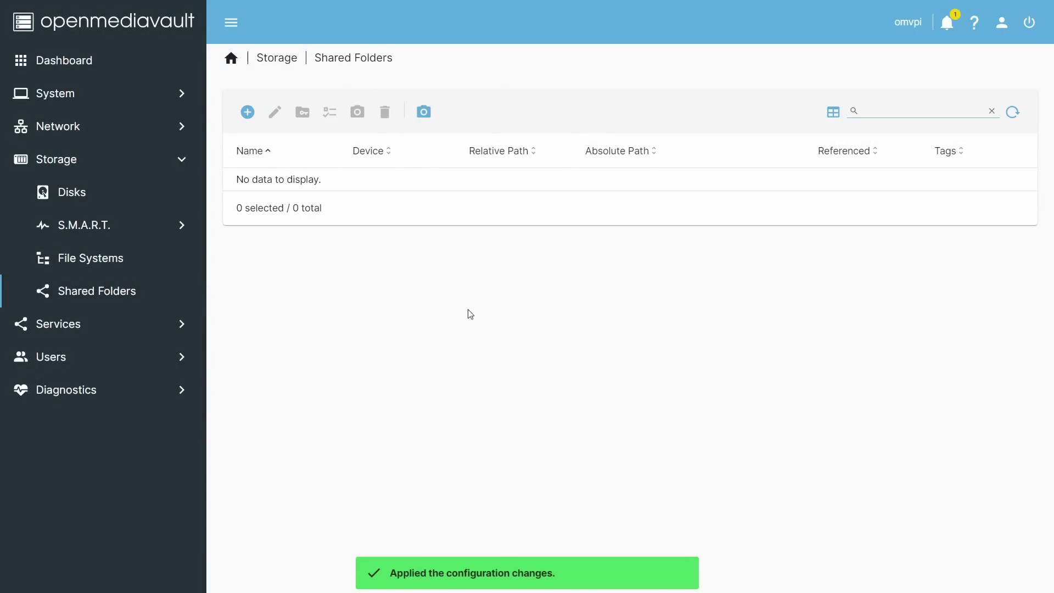
left_click(246, 112)
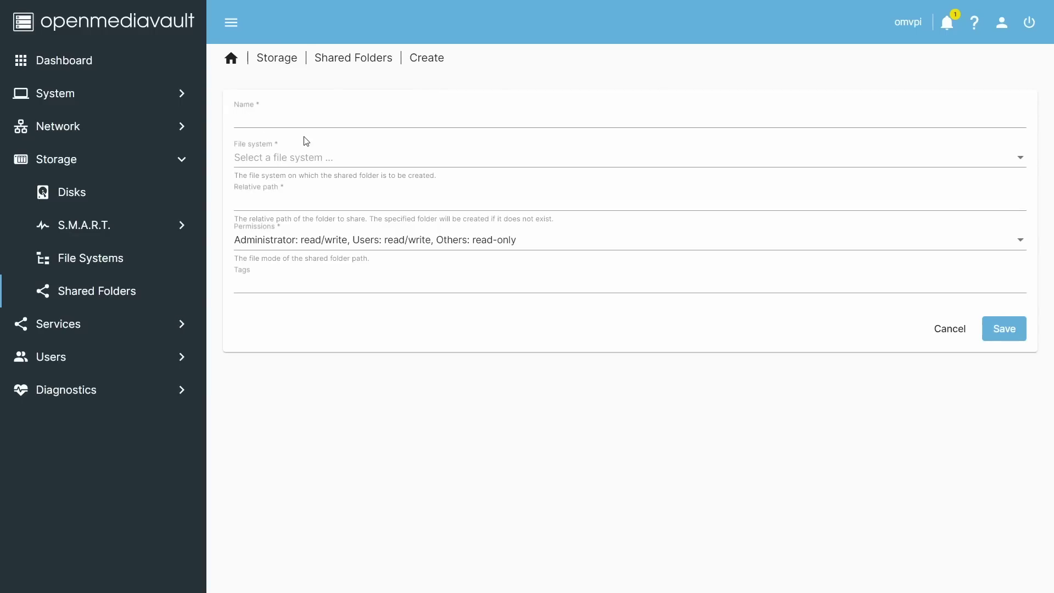
left_click(301, 120)
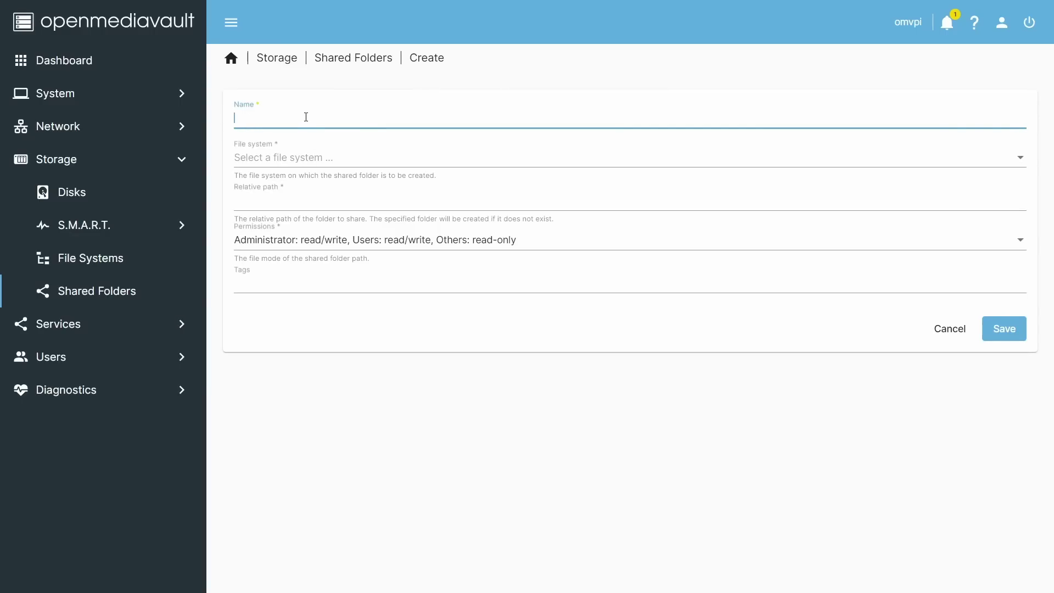
left_click(283, 158)
left_click(331, 159)
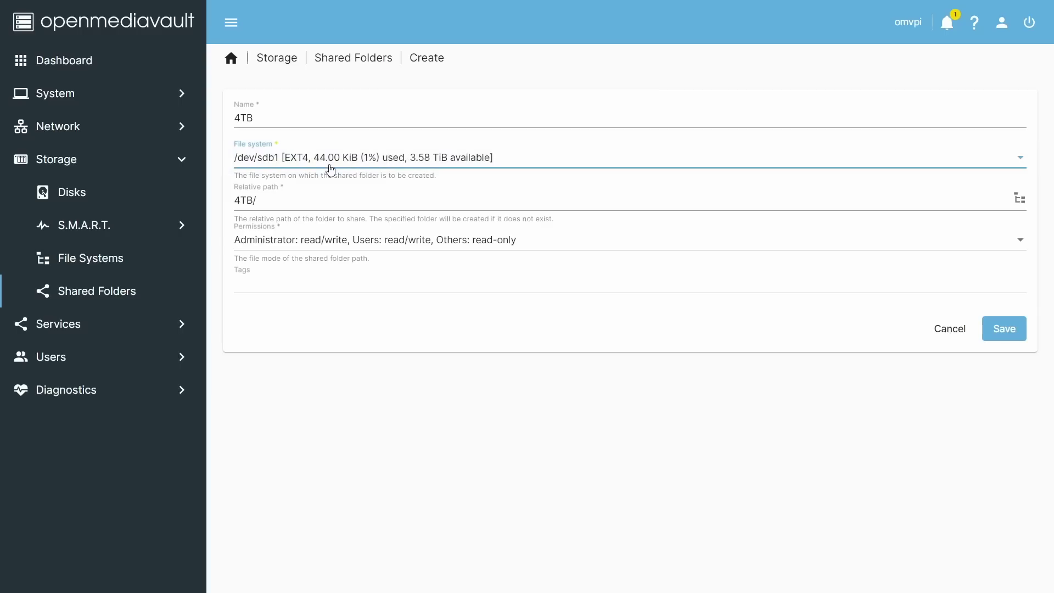
Set the folder's relative path to /, save it, and apply the configuration changes
left_click(256, 199)
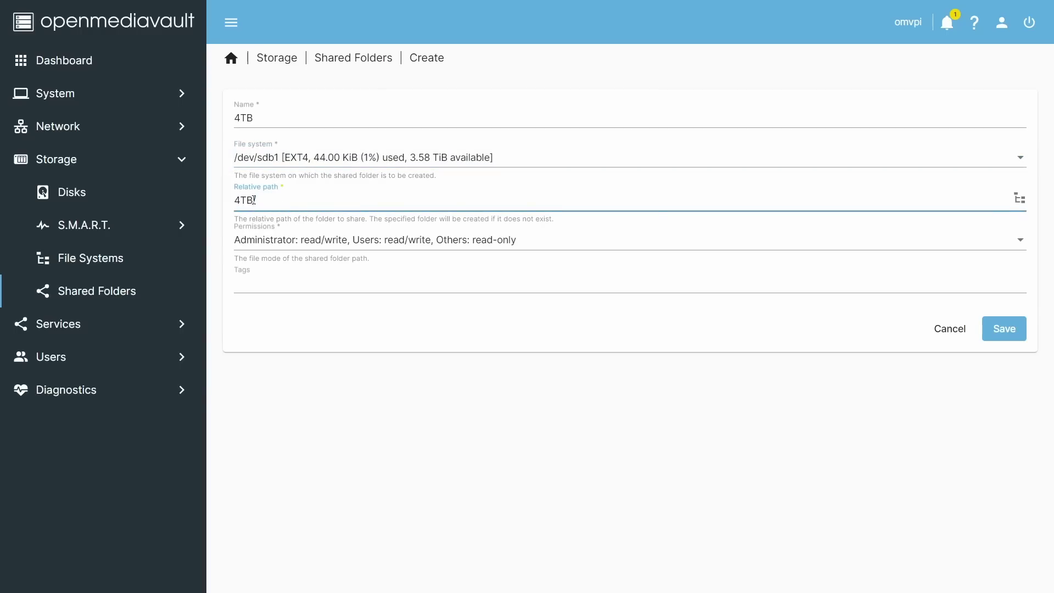
left_click_drag(250, 200, 224, 205)
key("BackSpace")
left_click(1005, 331)
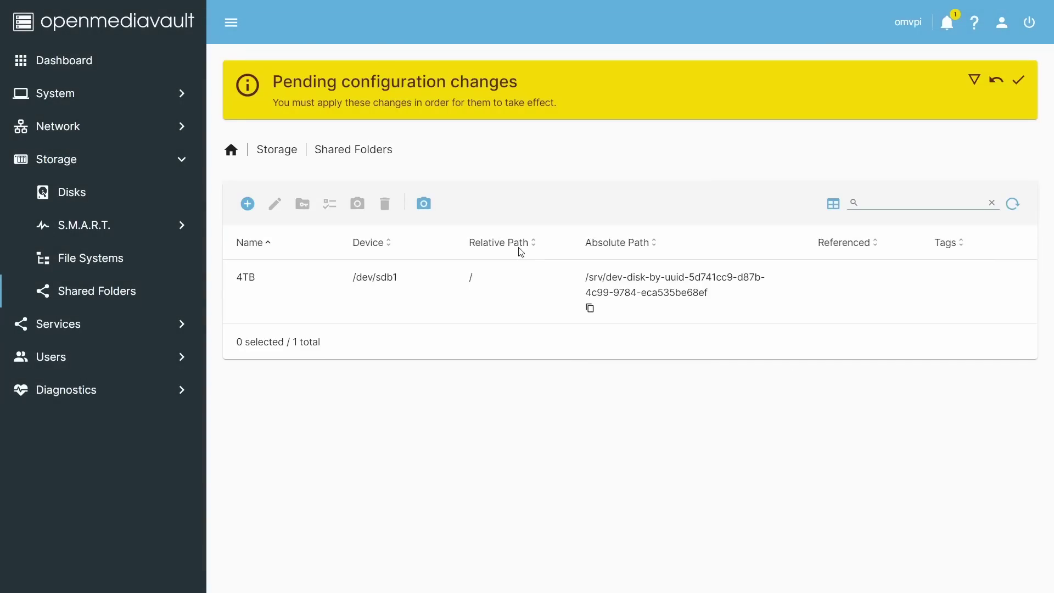
left_click(1019, 80)
left_click(630, 332)
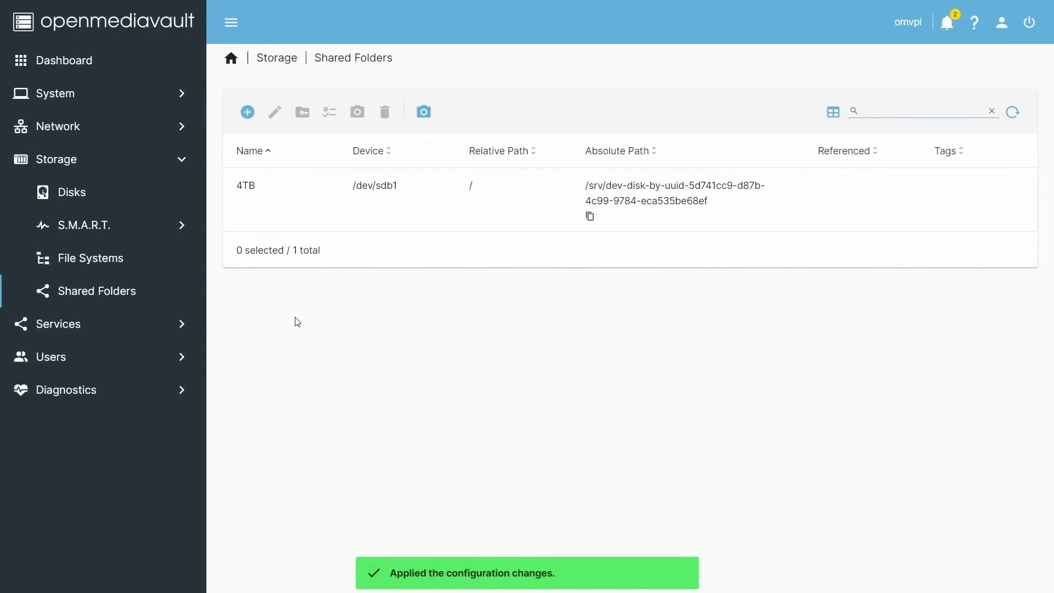
Add an SMB/CIFS share for the 4TB [on /dev/sdb1, /] shared folder and review its options
left_click(24, 326)
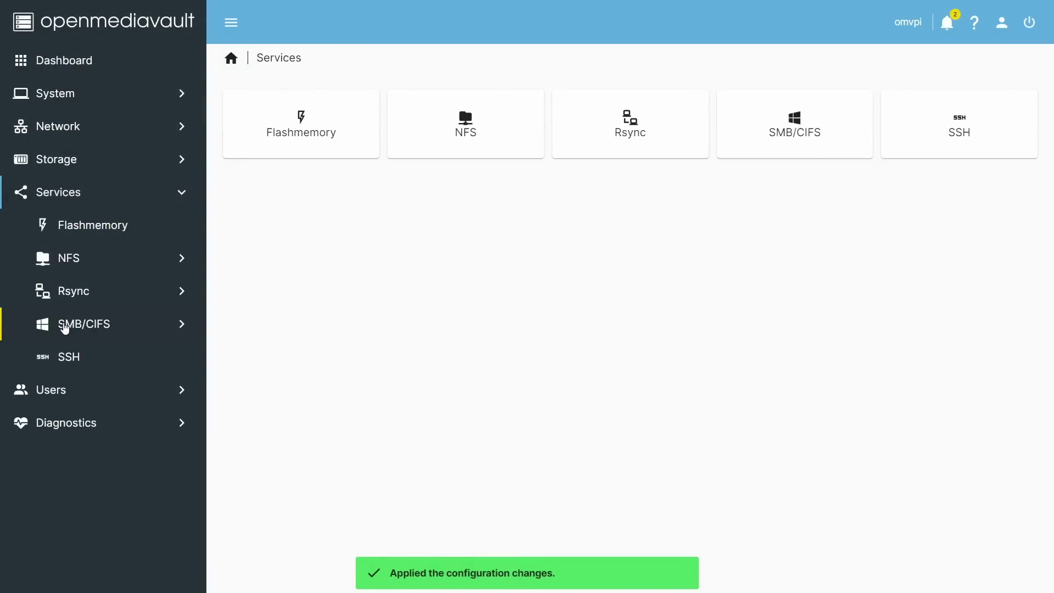
left_click(806, 130)
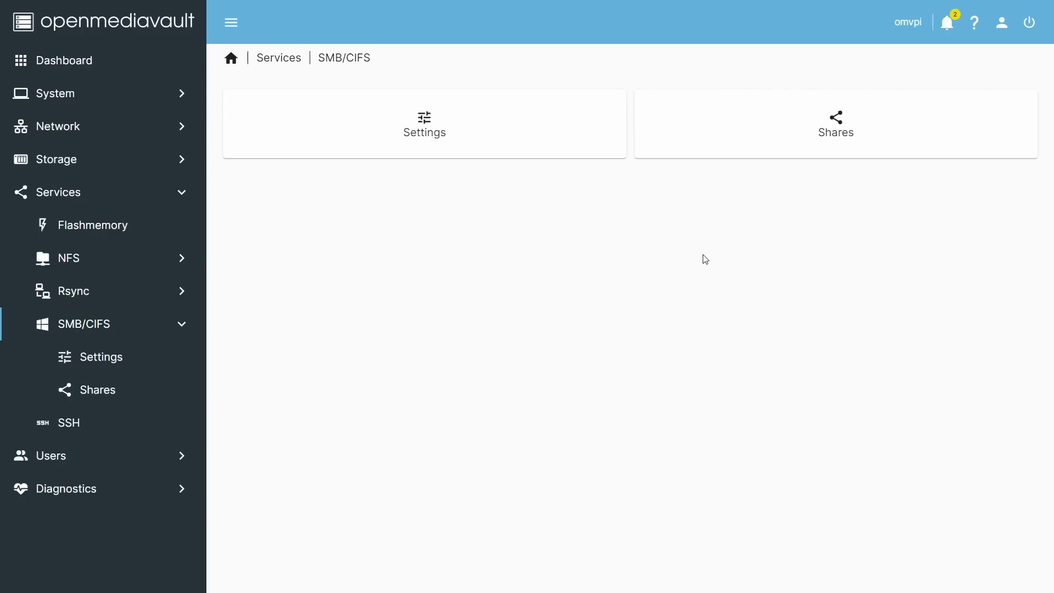
left_click(841, 128)
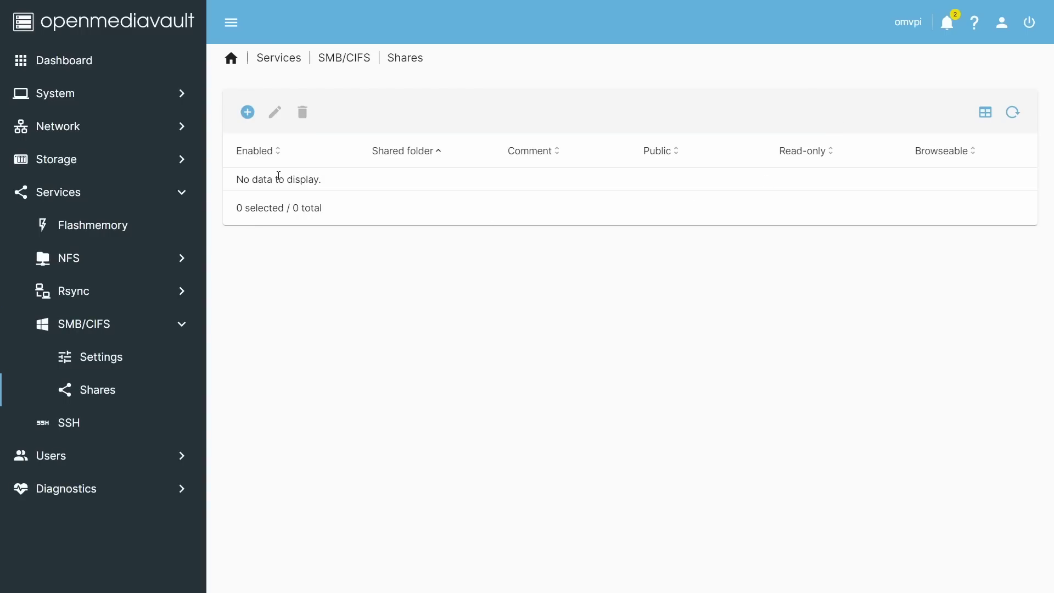
left_click(248, 112)
left_click(297, 141)
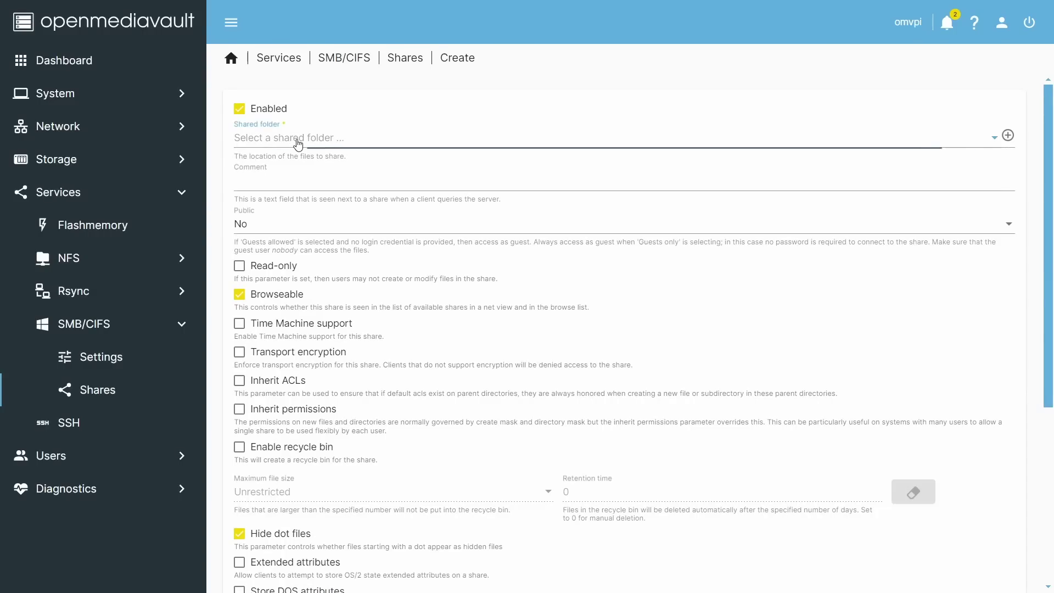
left_click(298, 142)
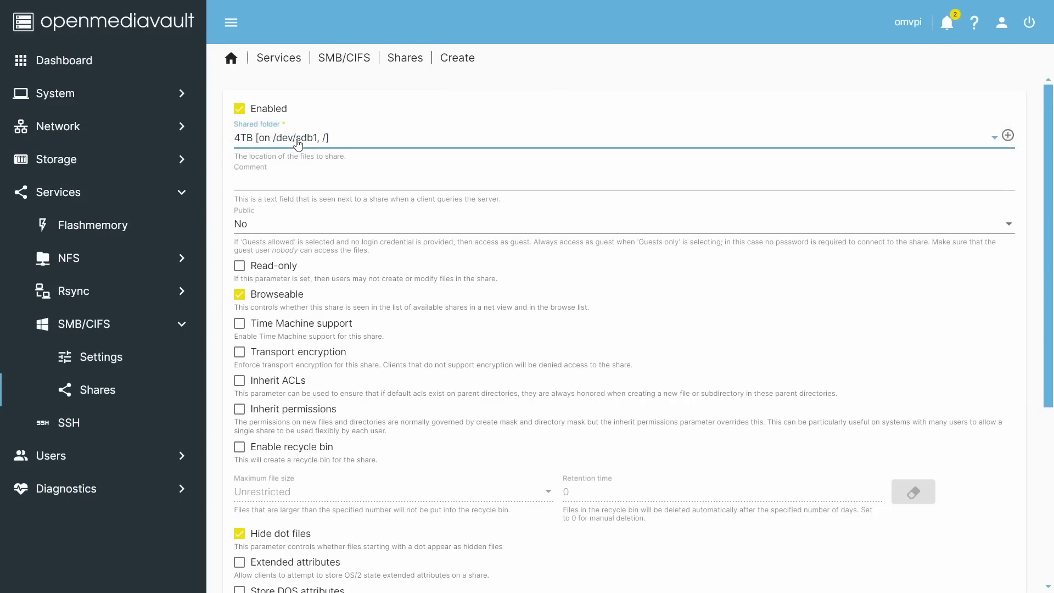
scroll(321, 306, "down", 3)
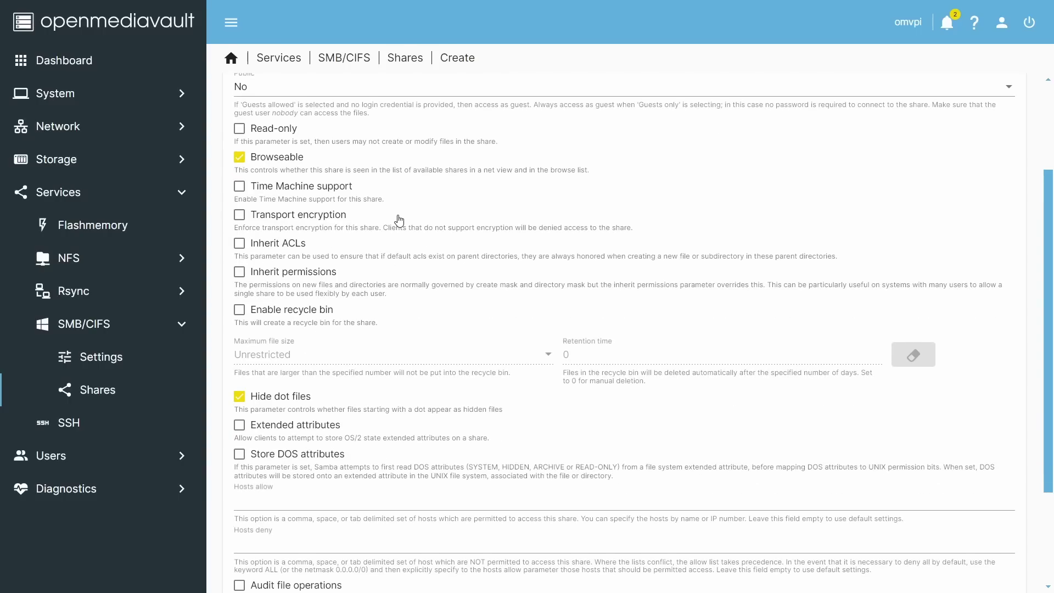
scroll(399, 220, "up", 3)
scroll(399, 221, "down", 3)
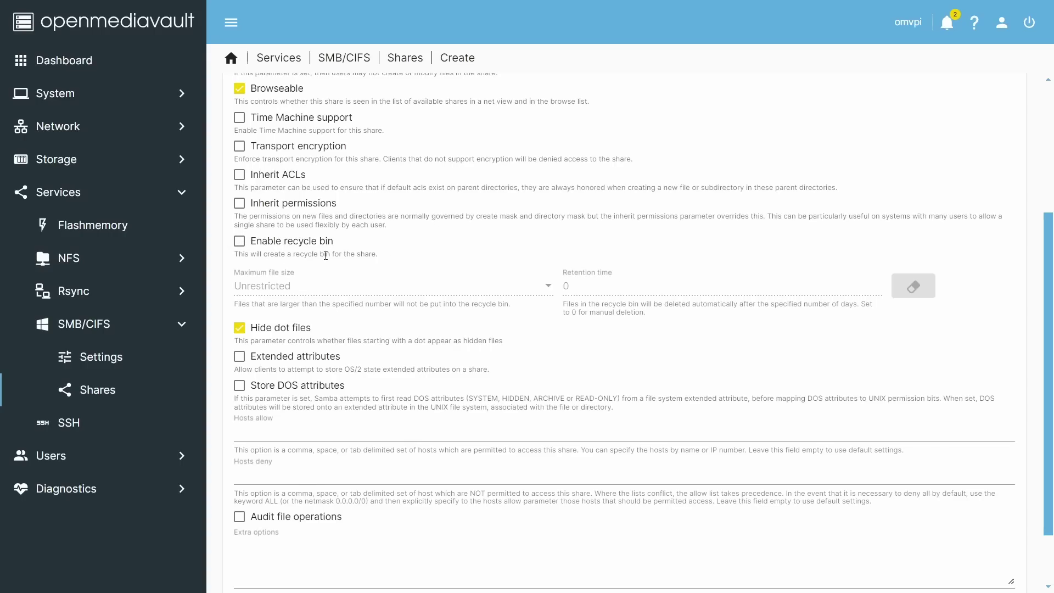
scroll(384, 291, "down", 2)
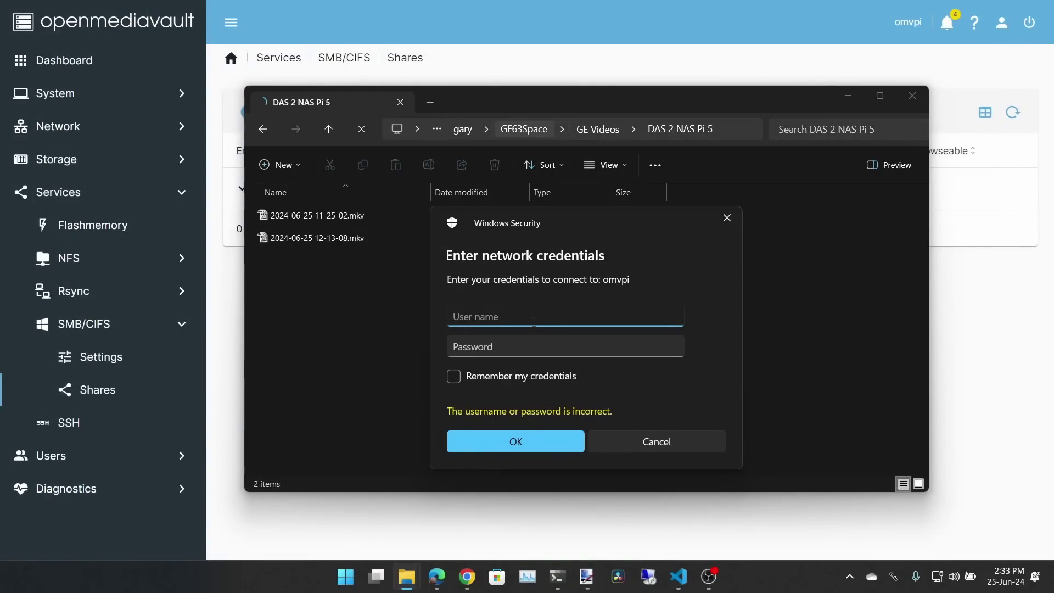
Sign in to omvpi with the account's user name and password, remembering the credentials
type("gary")
key("Tab")
type("********")
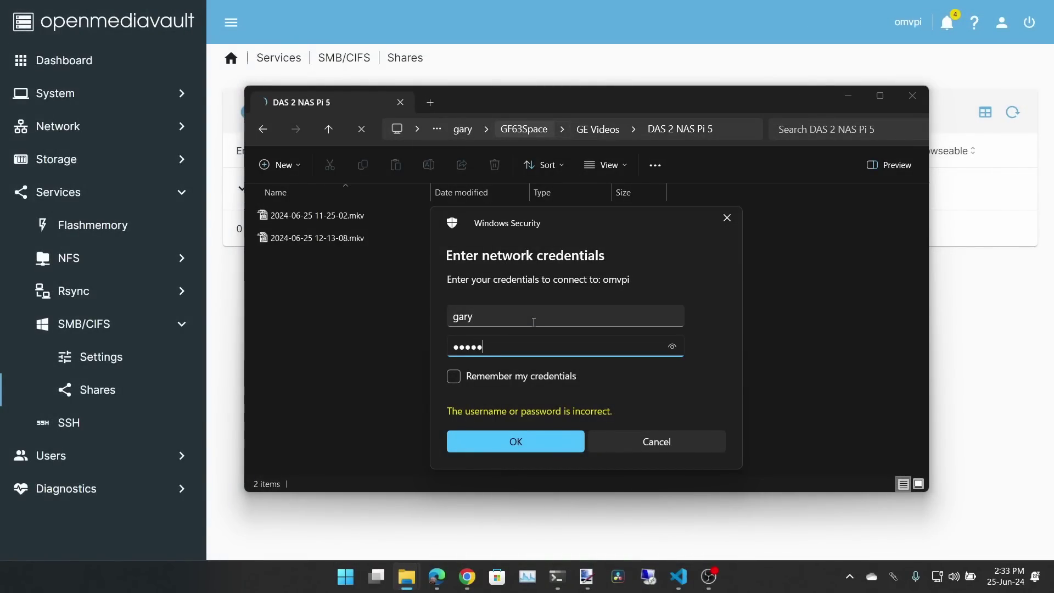
left_click(454, 377)
left_click(518, 443)
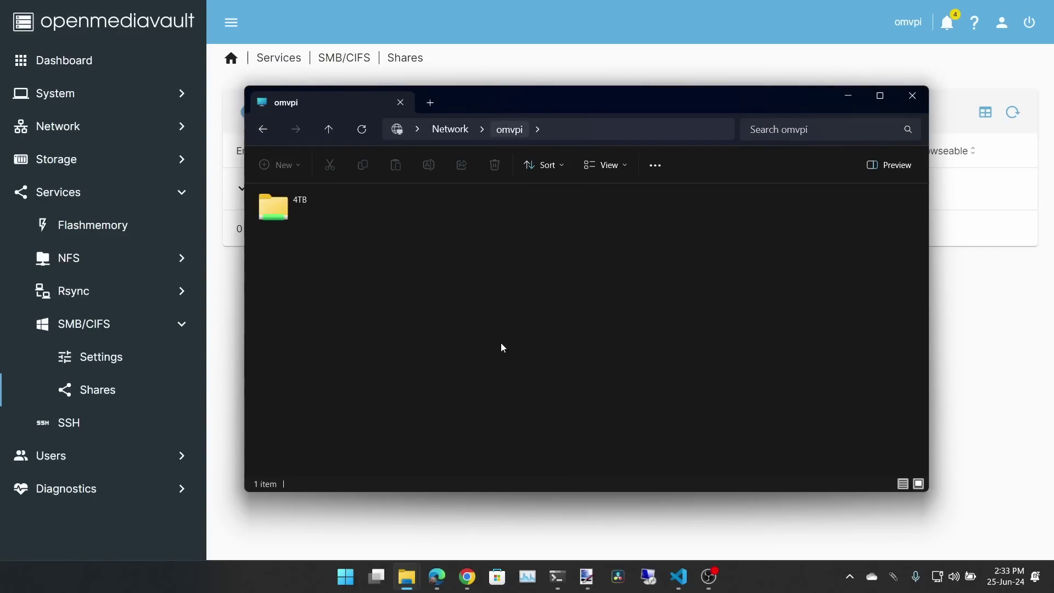
Open the 4TB share in File Explorer, then view openmediavault's Storage > Disks list
double_click(278, 213)
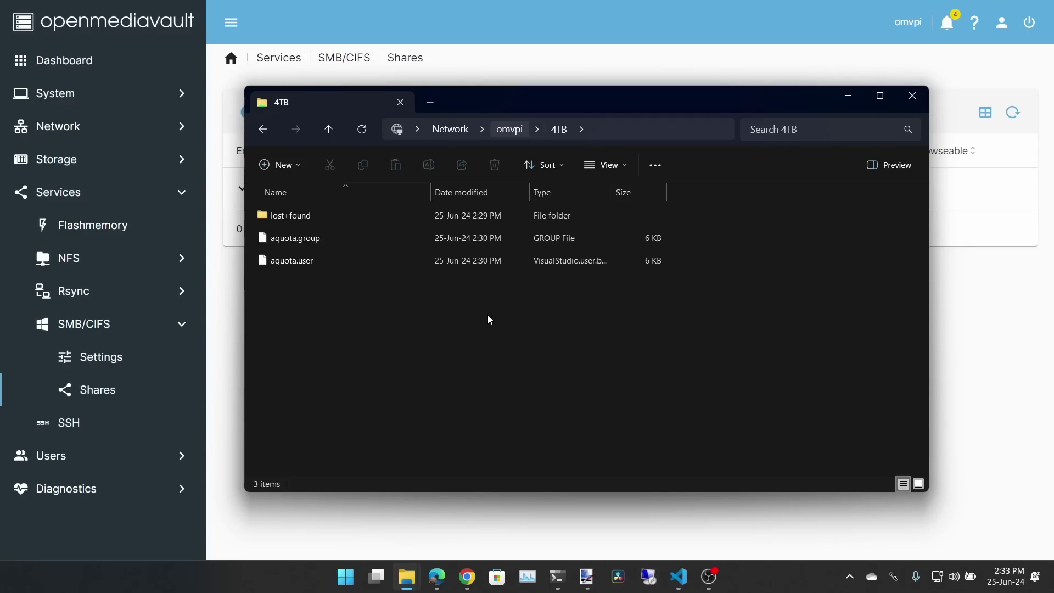
left_click(63, 161)
left_click(401, 153)
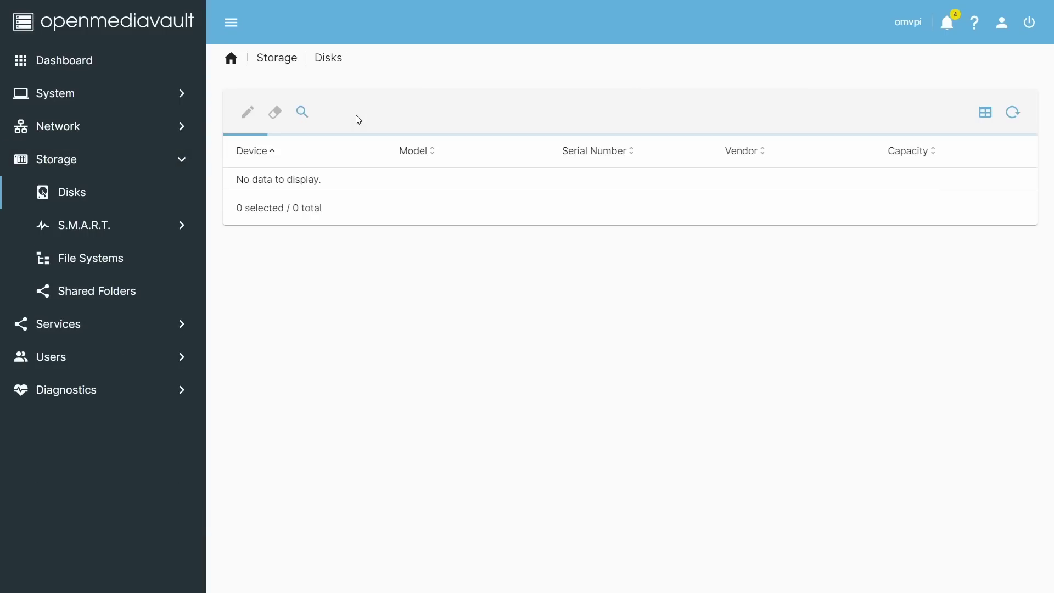